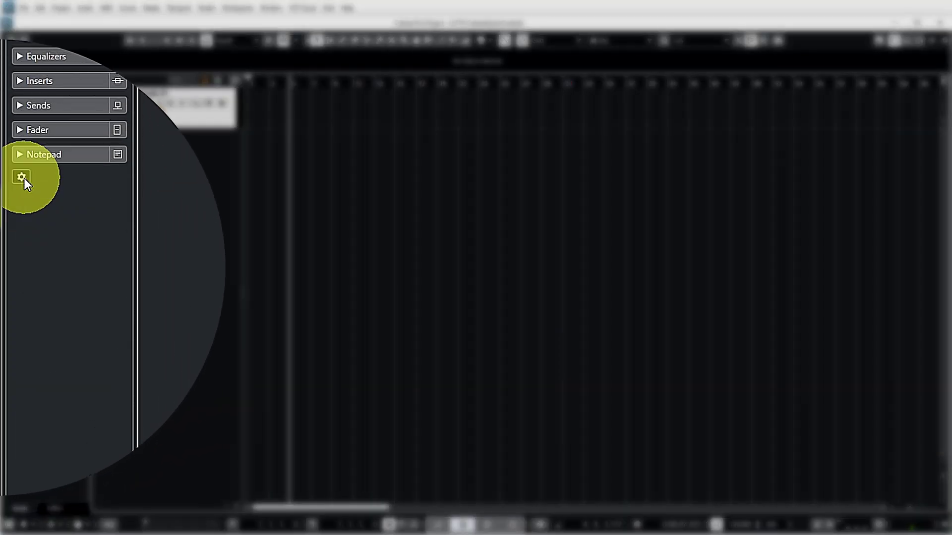
# Step: Add a Quick Controls section to Audio 01's Inspector and expand it to show the empty slots
pyautogui.click(14, 208)
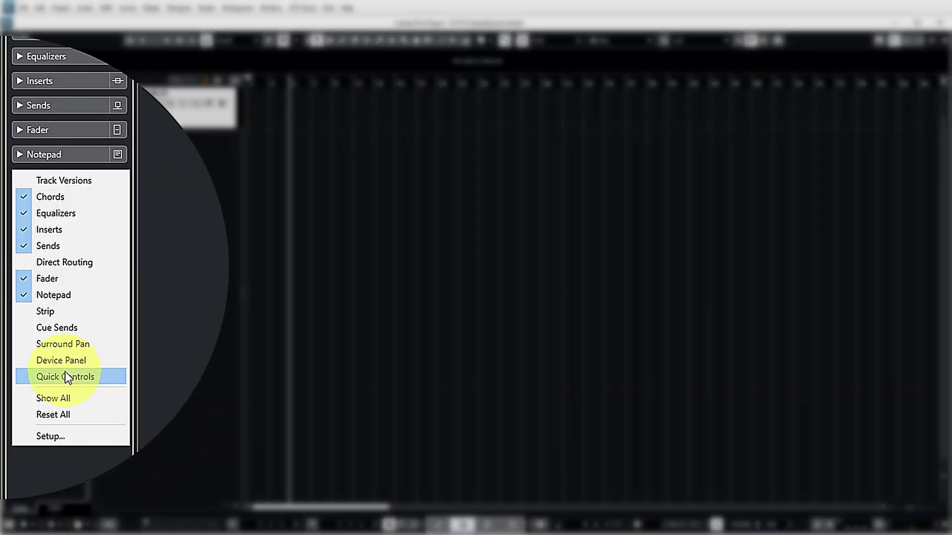
pyautogui.click(61, 376)
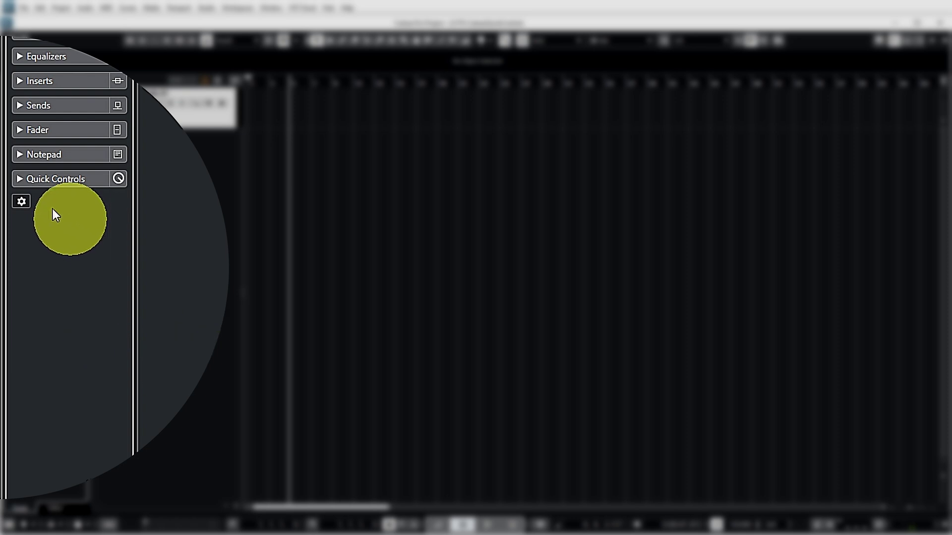
pyautogui.click(20, 179)
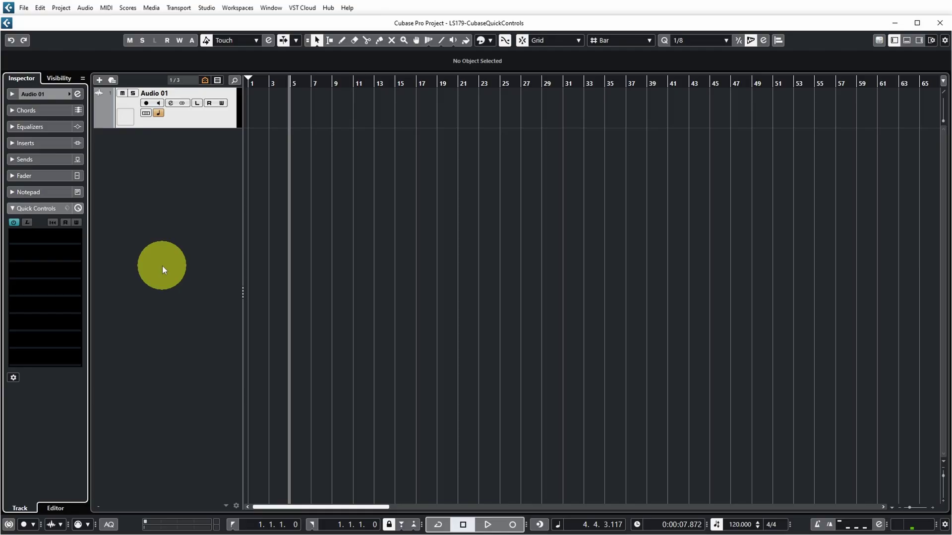
# Step: Assign Input Filter PreGain to quick control 1 and Input Filter LC-On to quick control 2
pyautogui.click(30, 237)
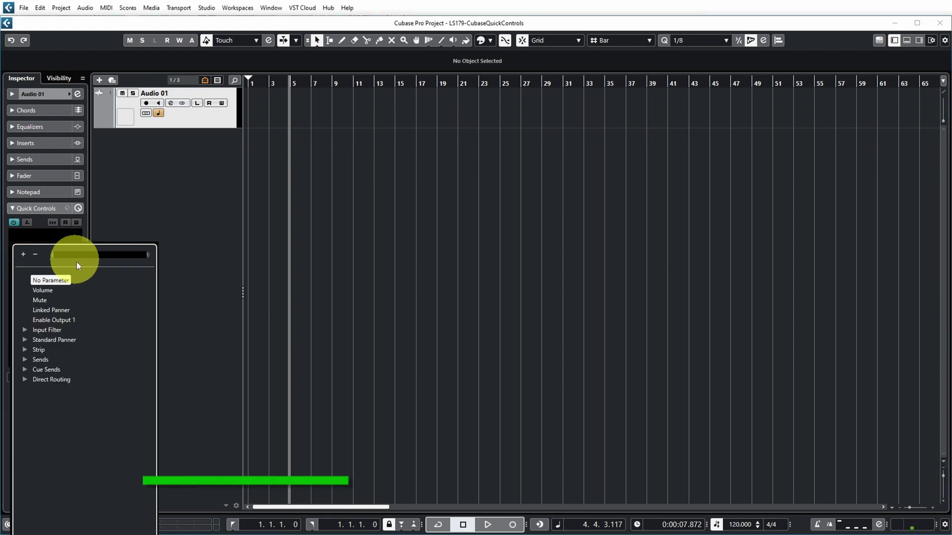
pyautogui.click(25, 330)
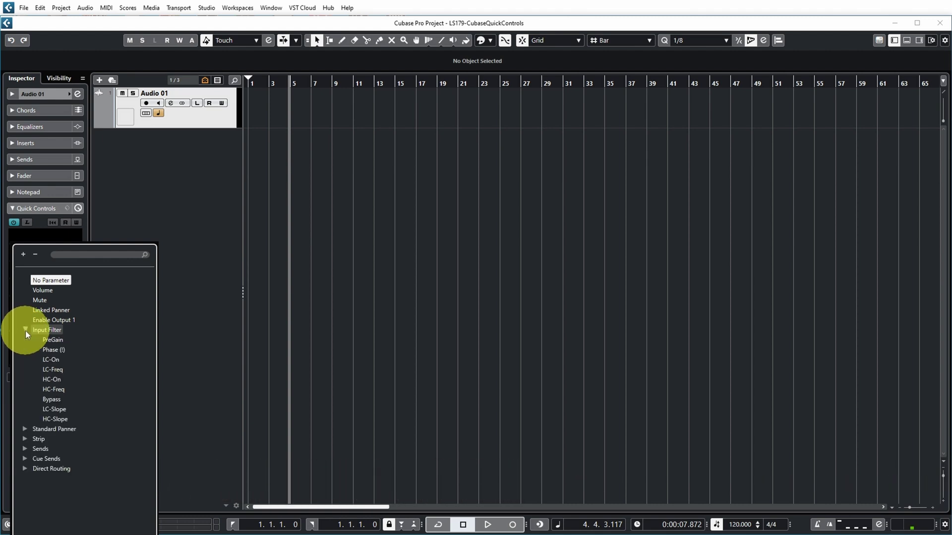
pyautogui.click(52, 341)
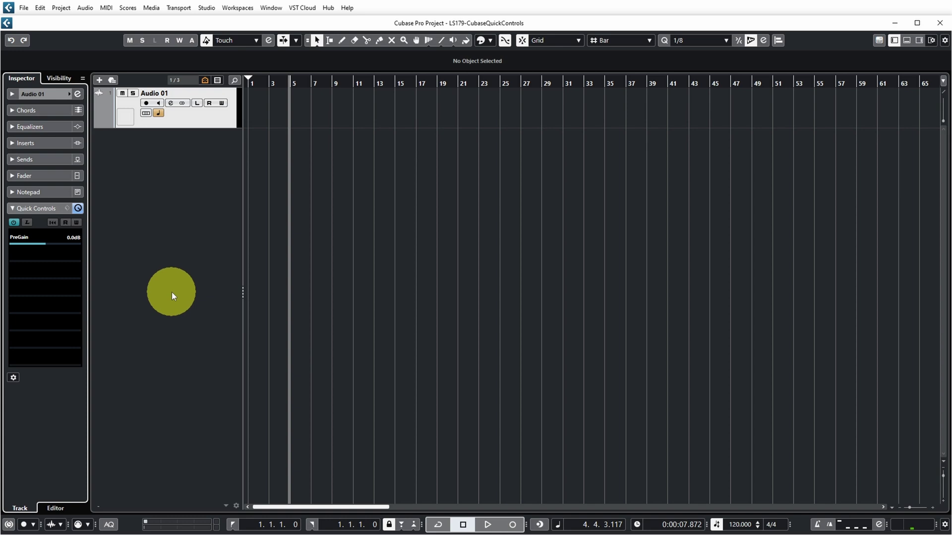
pyautogui.click(33, 254)
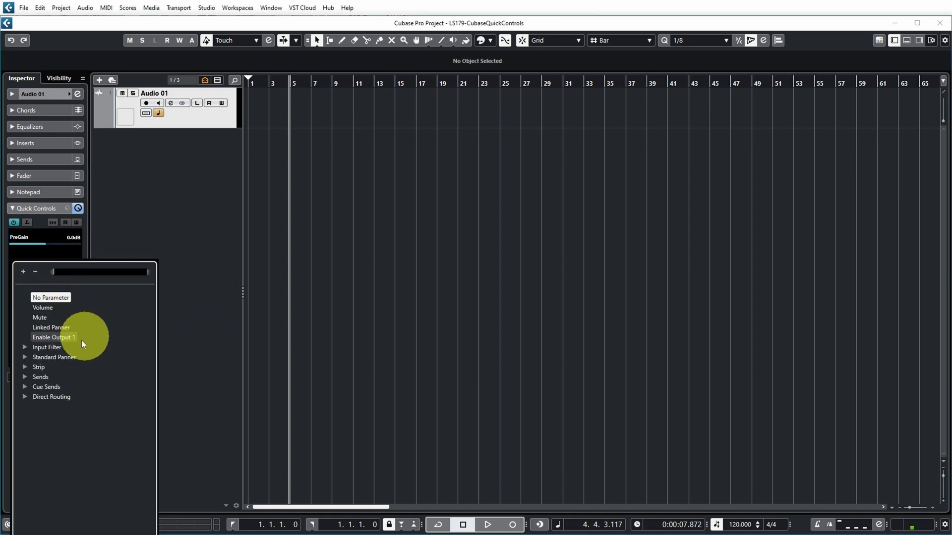
pyautogui.click(26, 348)
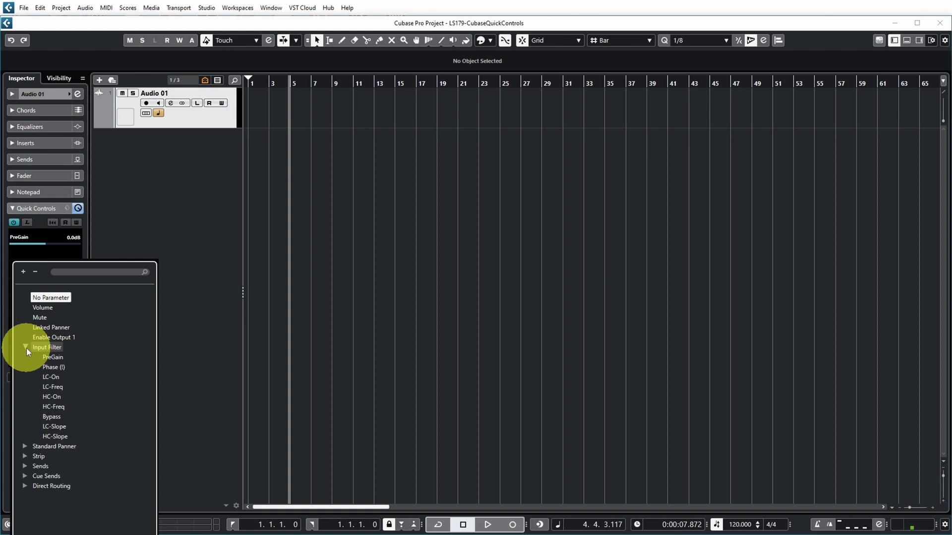
pyautogui.click(58, 380)
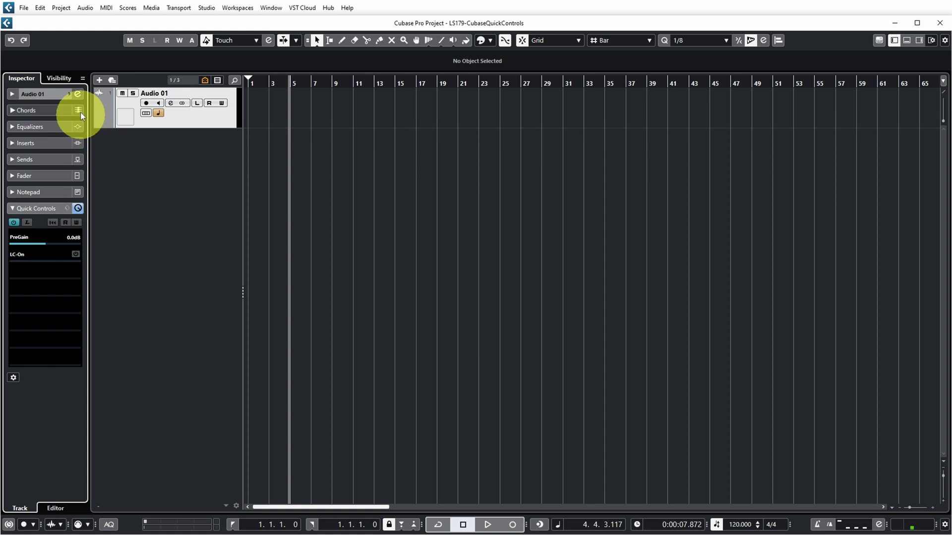
# Step: Open Audio 01's channel settings, lower PreGain to -2.7dB and leave the low cut filter off
pyautogui.click(77, 94)
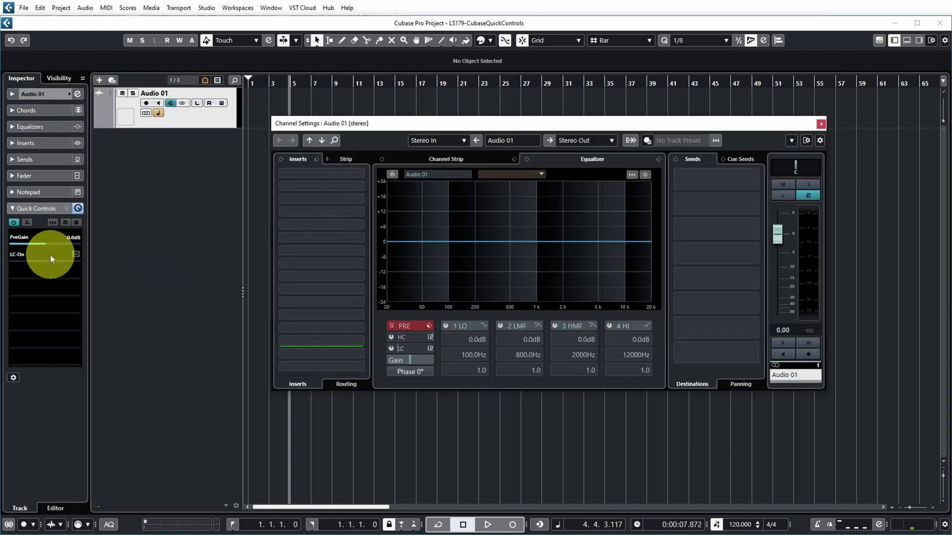
pyautogui.moveTo(46, 245); pyautogui.dragTo(78, 305)
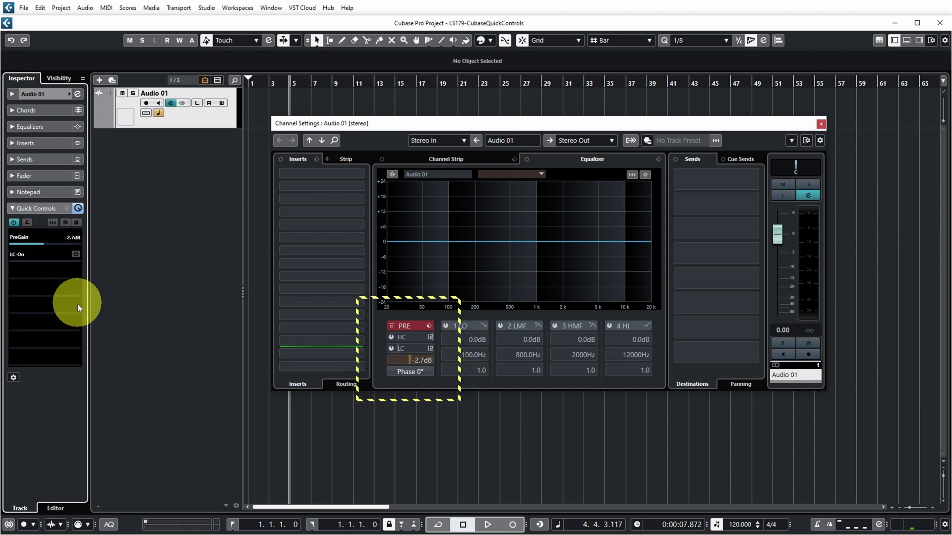
pyautogui.click(76, 254)
pyautogui.click(75, 254)
pyautogui.click(75, 254)
pyautogui.click(76, 254)
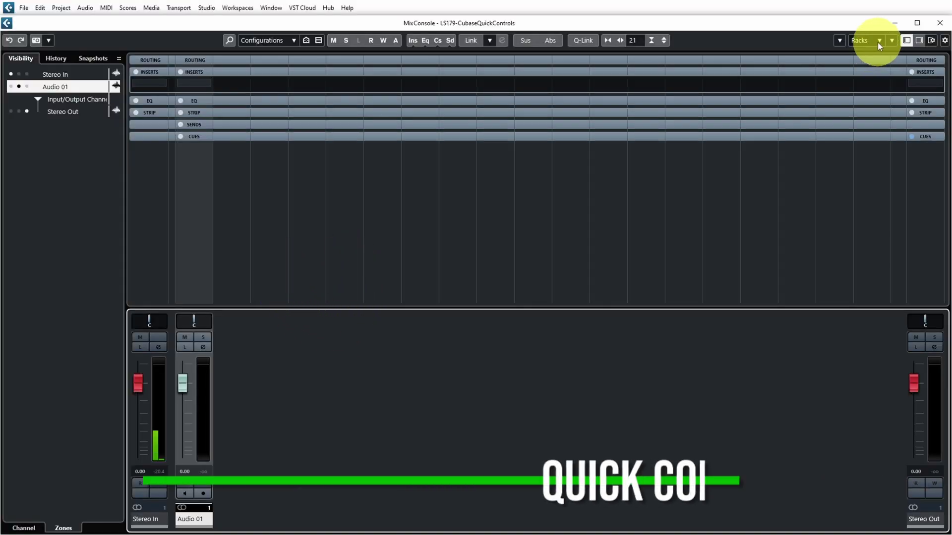
# Step: Show the Track Quick Controls rack in the MixConsole
pyautogui.click(882, 40)
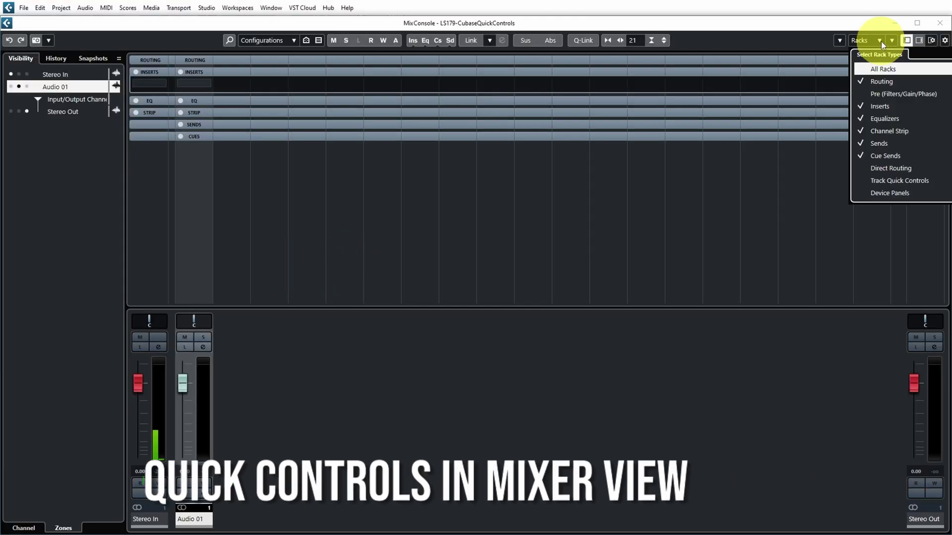
pyautogui.click(872, 179)
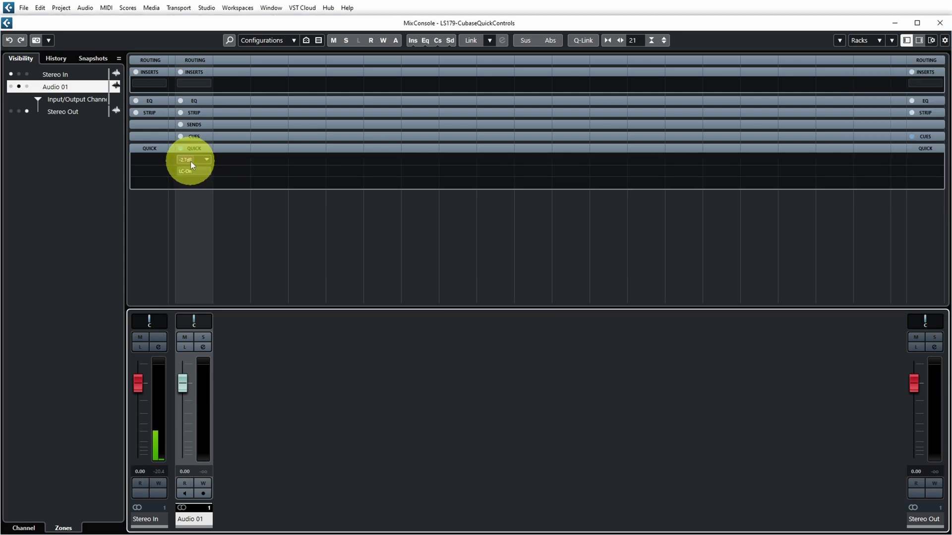
pyautogui.scroll(5, 195, 164)
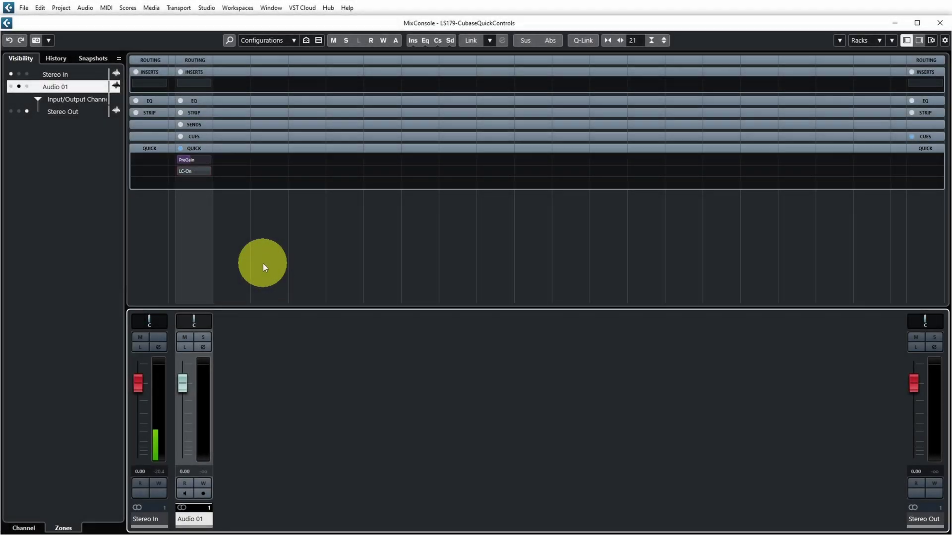
# Step: Assign Input Filter LC-Freq to the third quick control and close the MixConsole
pyautogui.click(205, 183)
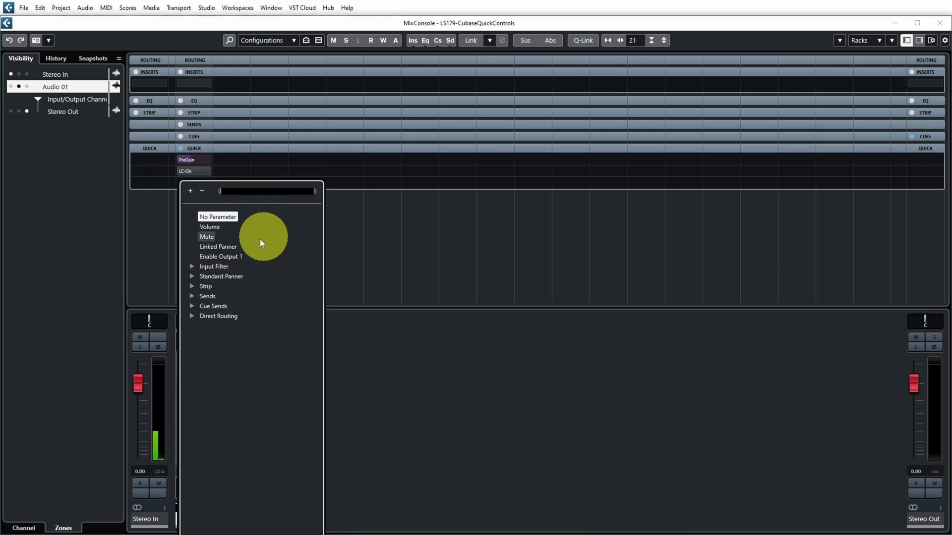
pyautogui.click(192, 267)
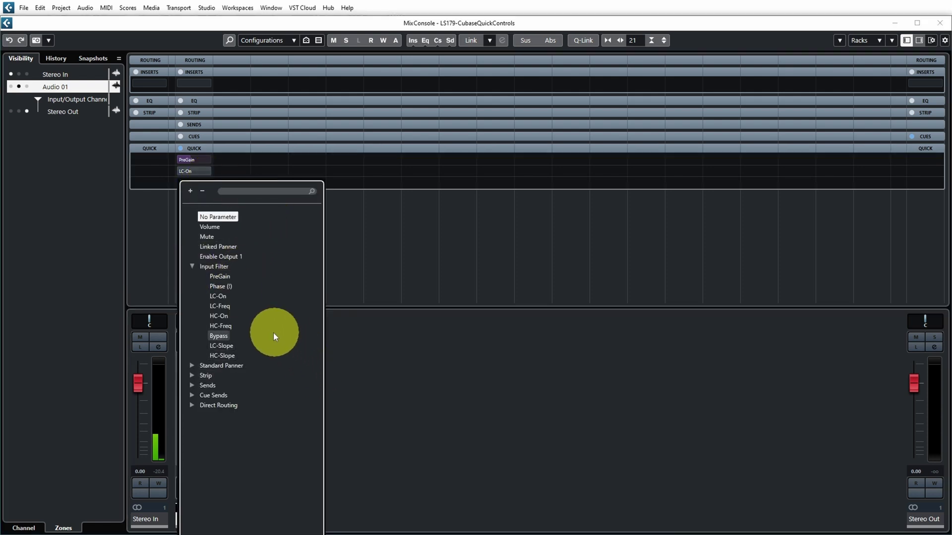
pyautogui.click(218, 306)
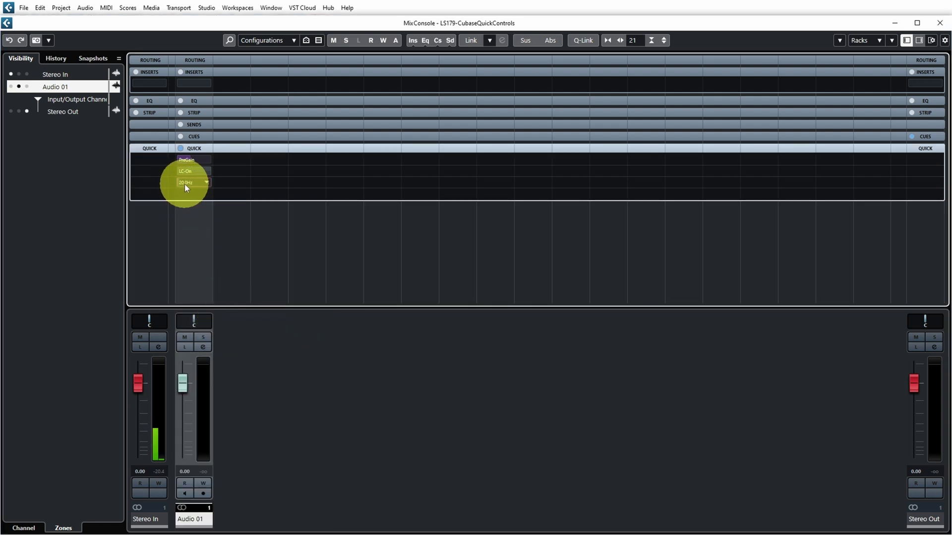
pyautogui.click(940, 23)
pyautogui.click(69, 209)
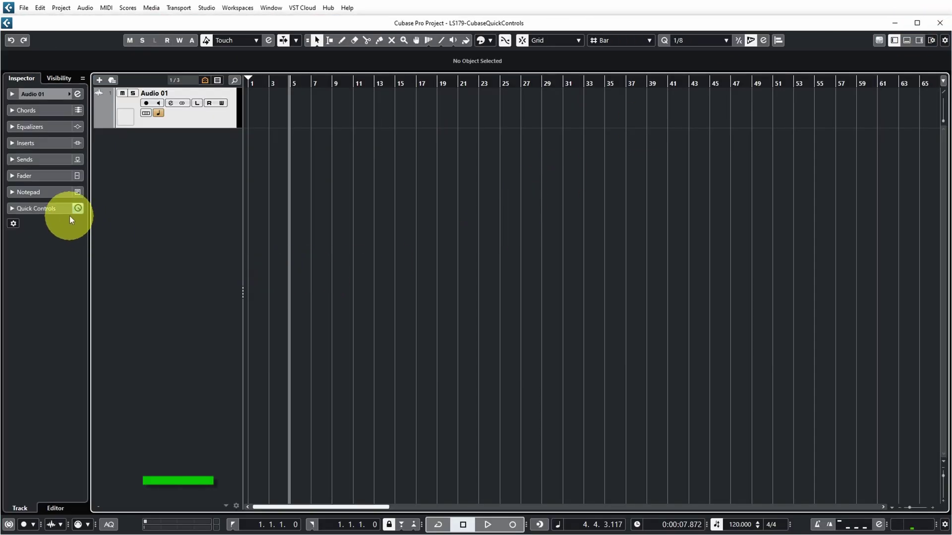
# Step: Load H-Delay Stereo into Audio 01's first insert slot and adjust its DELAY knob
pyautogui.click(12, 143)
pyautogui.click(74, 162)
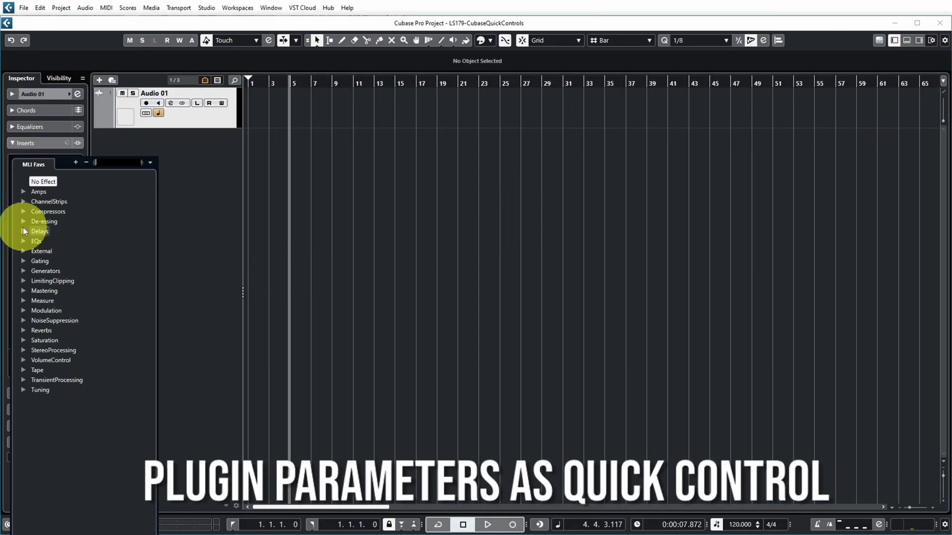
pyautogui.click(23, 232)
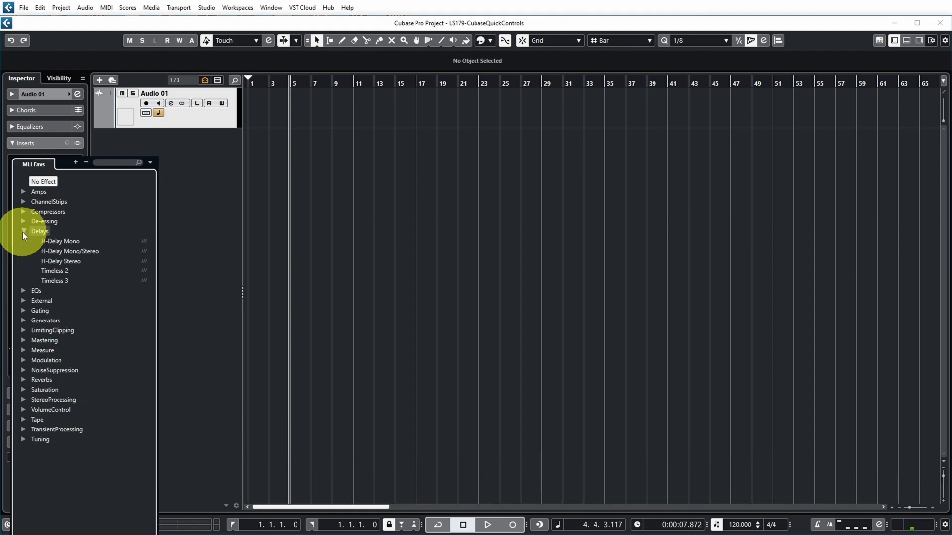
pyautogui.click(57, 261)
pyautogui.moveTo(606, 276); pyautogui.dragTo(516, 187)
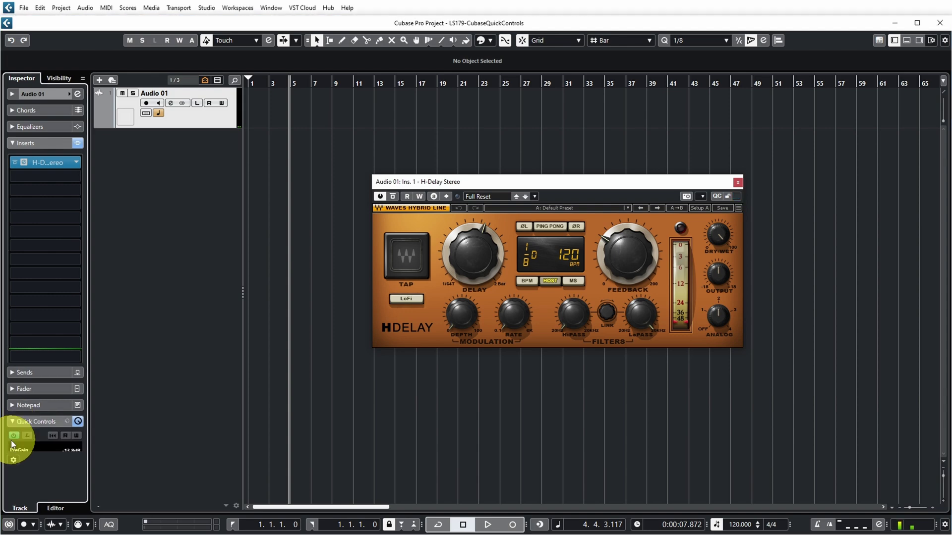
pyautogui.click(11, 441)
pyautogui.moveTo(73, 290); pyautogui.dragTo(102, 309)
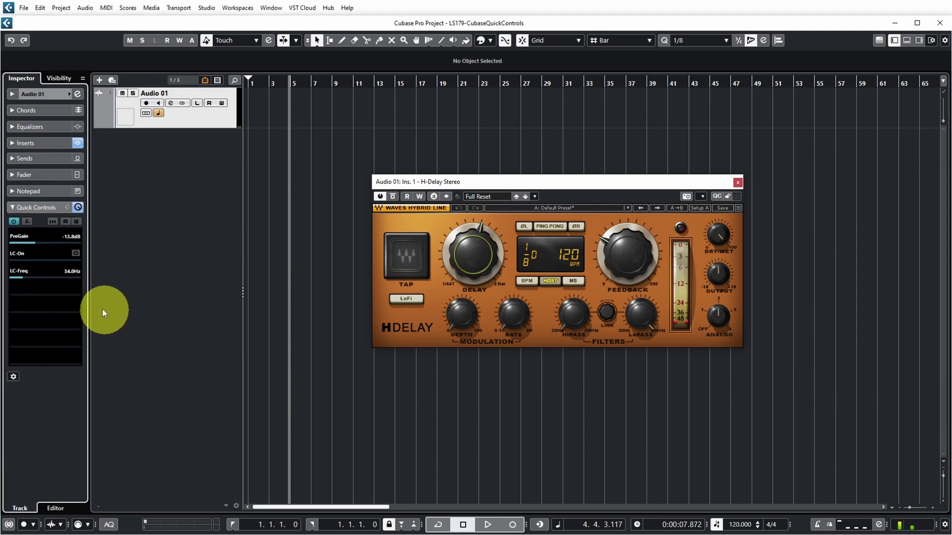
# Step: Assign H-Delay Stereo's Delay BPM to an empty quick control and set it to 1/16
pyautogui.click(70, 289)
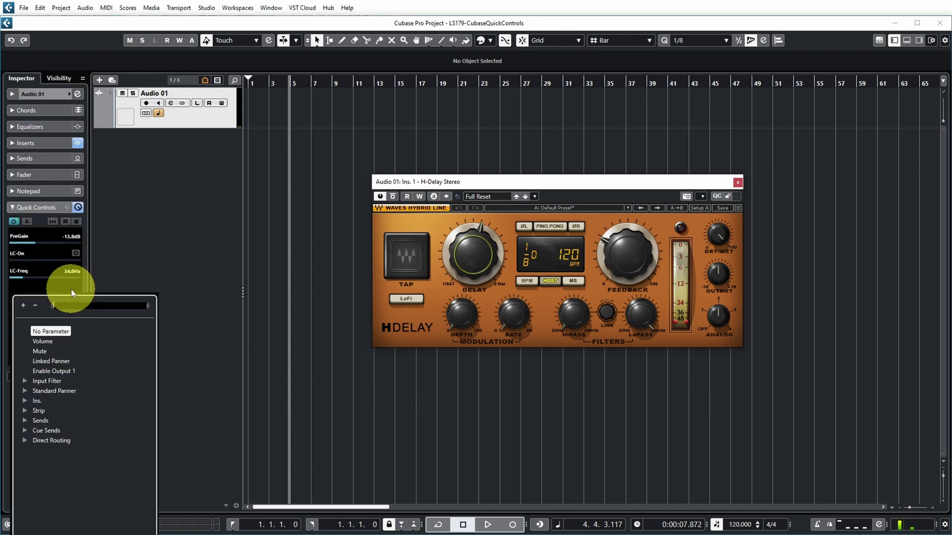
pyautogui.click(25, 400)
pyautogui.click(40, 411)
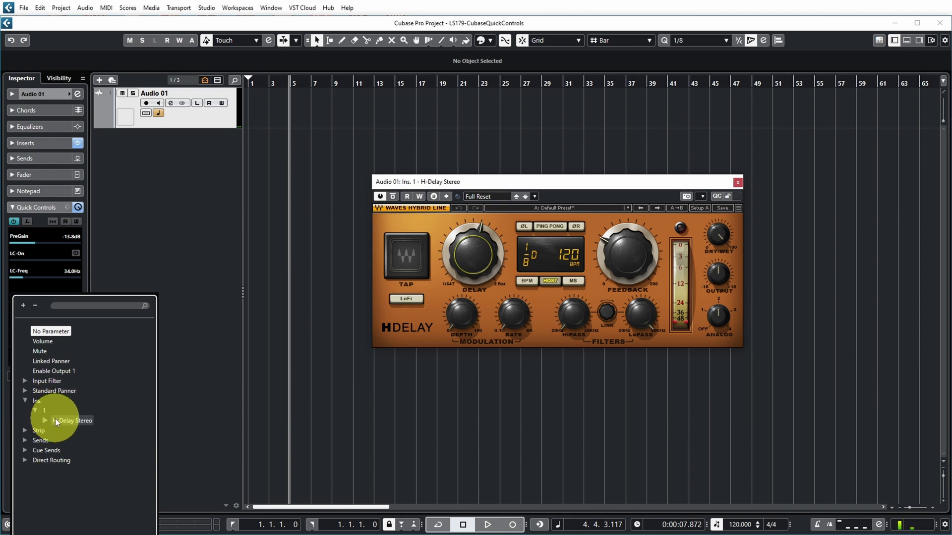
pyautogui.click(47, 419)
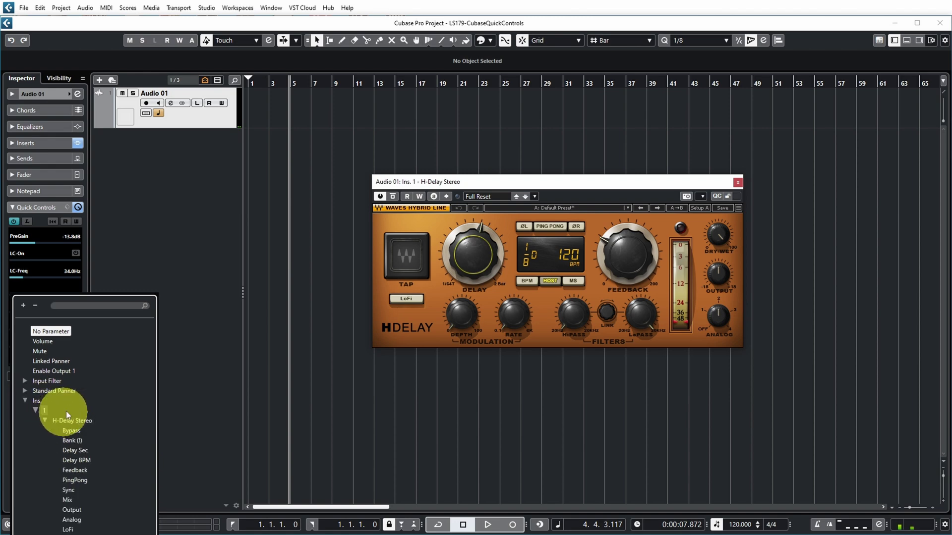
pyautogui.click(78, 460)
pyautogui.moveTo(56, 306); pyautogui.dragTo(49, 296)
pyautogui.moveTo(470, 247); pyautogui.dragTo(470, 247)
pyautogui.moveTo(72, 317); pyautogui.dragTo(69, 306)
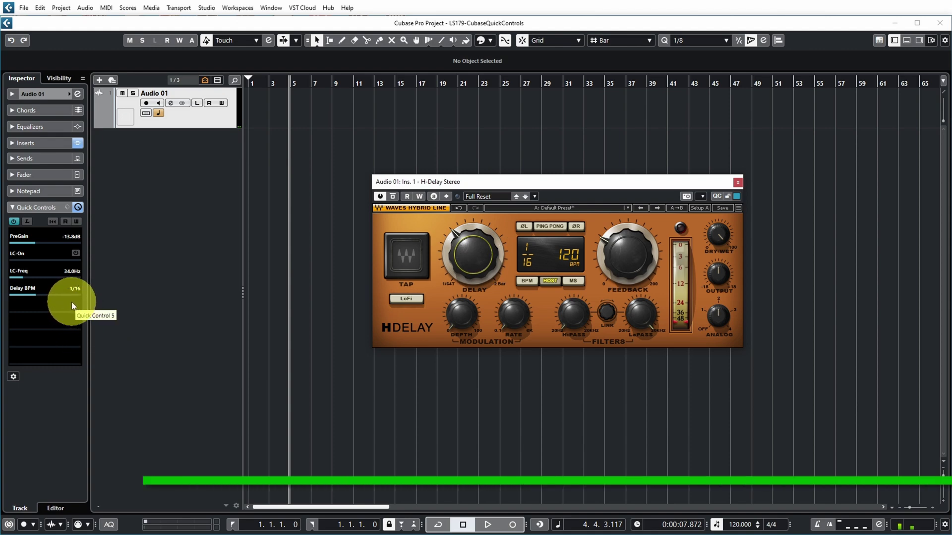
# Step: Learn H-Delay's Feedback knob into quick control 5 and raise it to 75
pyautogui.click(28, 221)
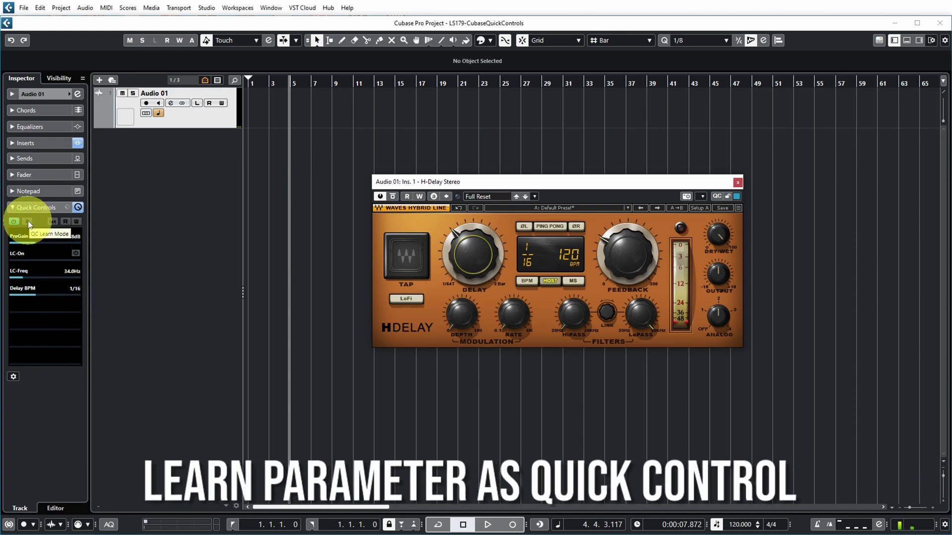
pyautogui.click(57, 306)
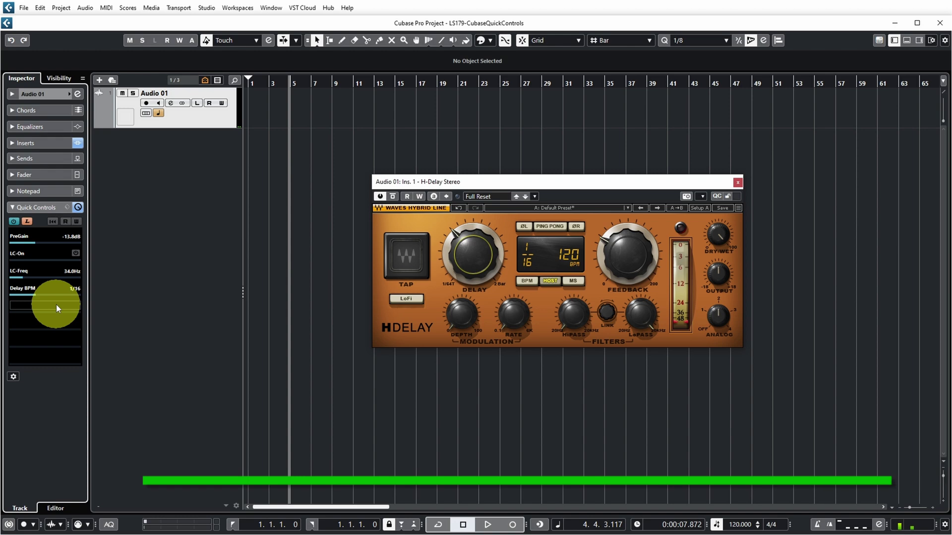
pyautogui.click(619, 266)
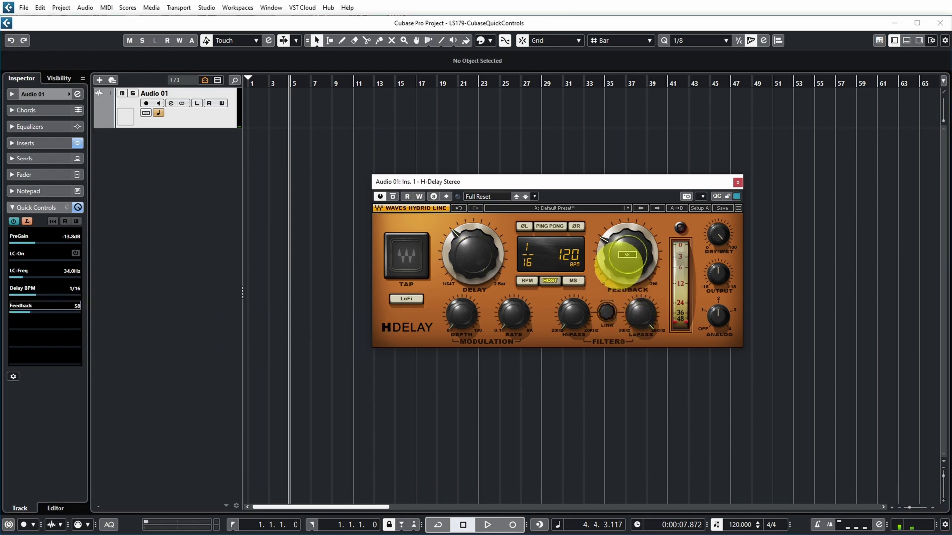
pyautogui.click(26, 221)
pyautogui.moveTo(30, 311)
pyautogui.mouseDown()
pyautogui.moveTo(46, 311)
pyautogui.moveTo(28, 311)
pyautogui.moveTo(36, 311)
pyautogui.mouseUp()
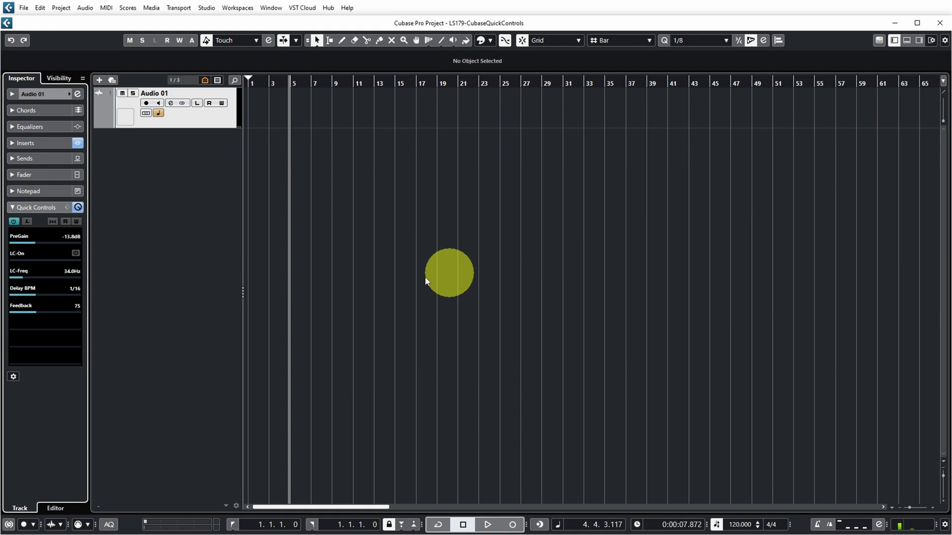
# Step: Set the Feedback and Delay BPM quick controls to No Parameter, then remove all assignments
pyautogui.click(23, 306)
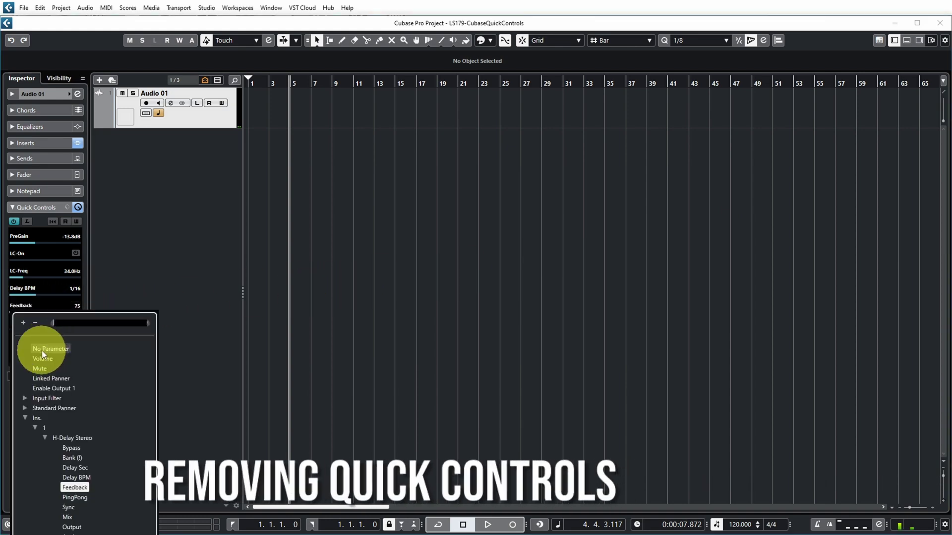
pyautogui.click(42, 350)
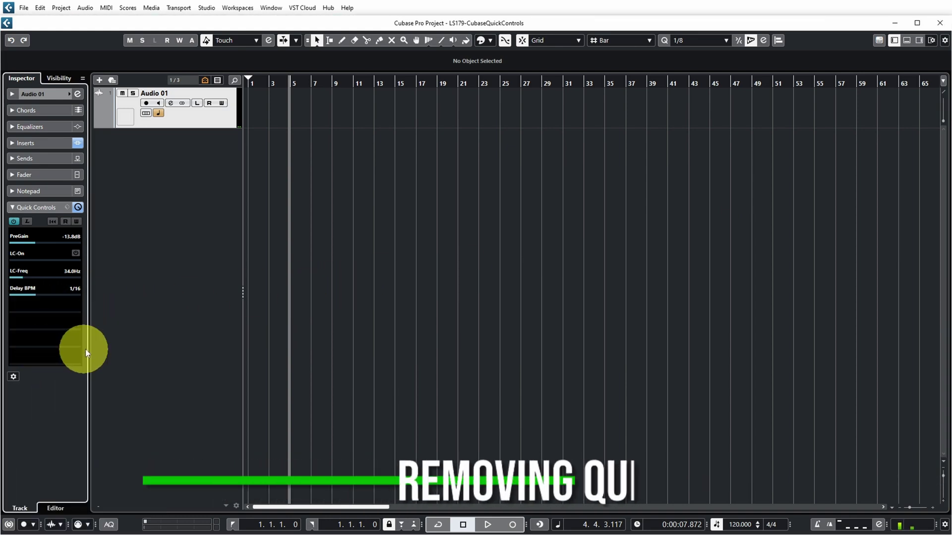
pyautogui.click(29, 290)
pyautogui.press('BackSpace')
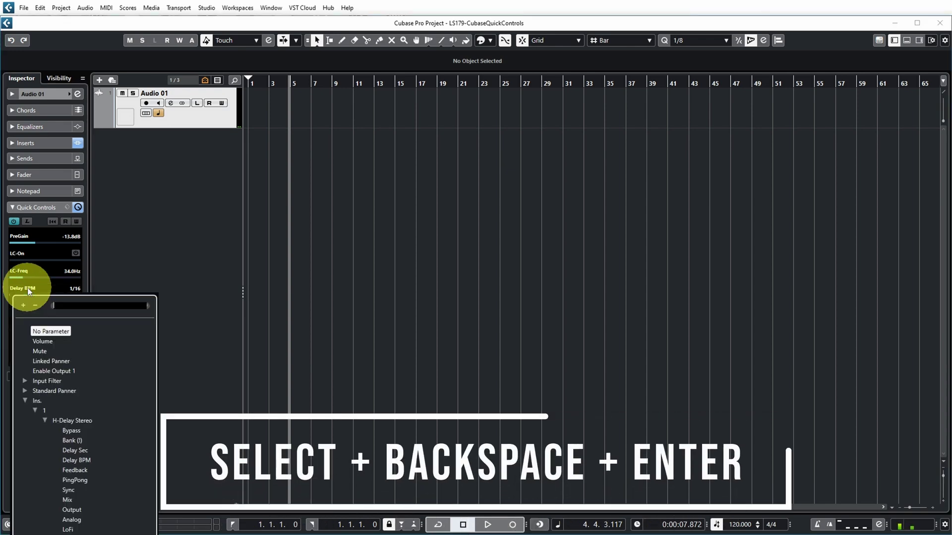
pyautogui.press('Return')
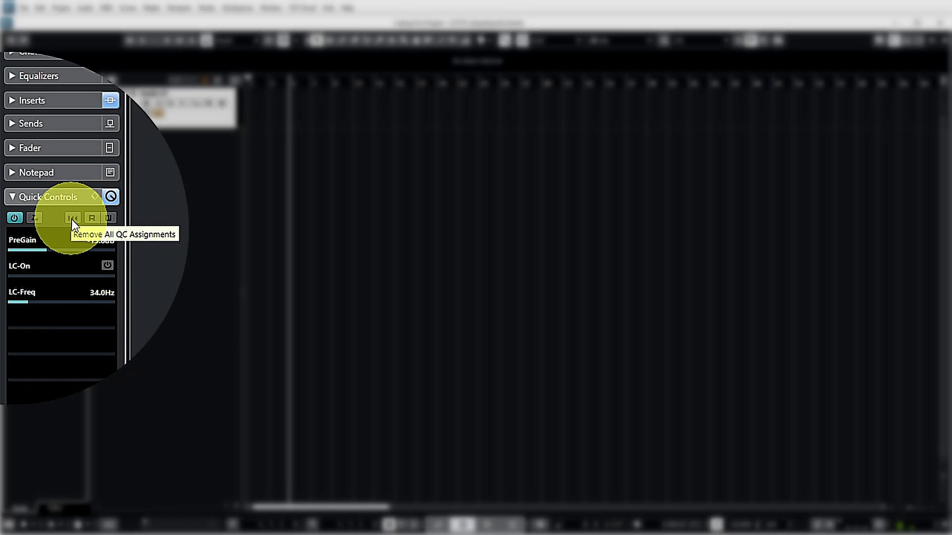
pyautogui.click(71, 219)
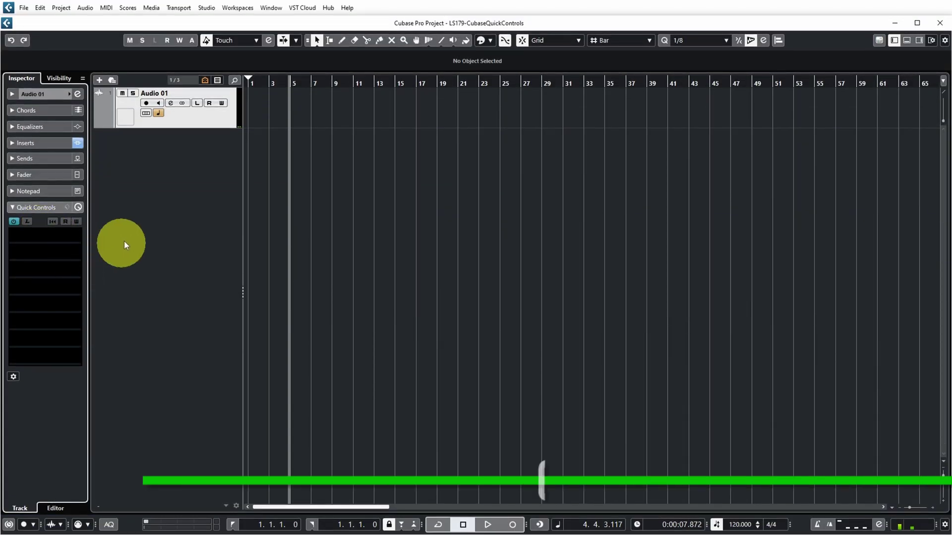
# Step: Assign Volume to Audio 01's first quick control and add a new audio track, Audio 02
pyautogui.click(30, 231)
pyautogui.click(46, 291)
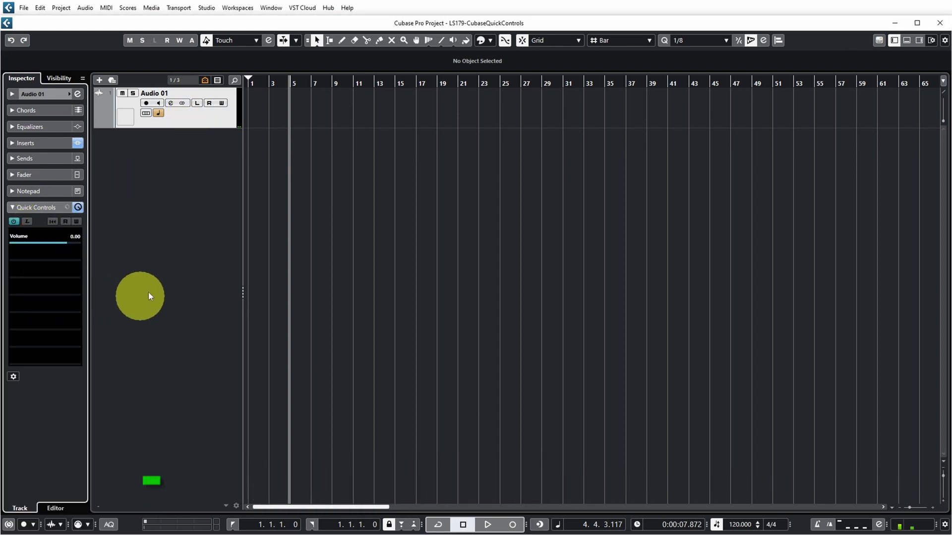
pyautogui.rightClick(166, 144)
pyautogui.click(180, 150)
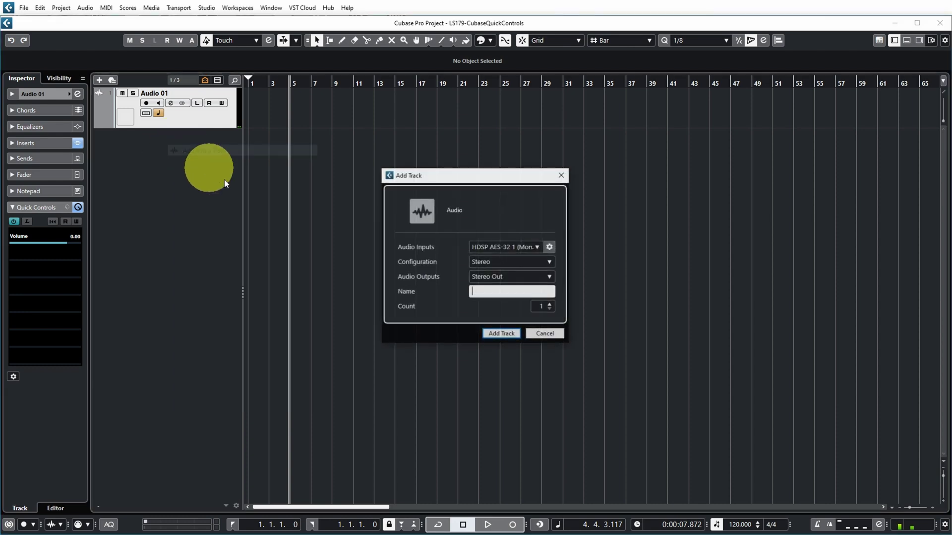
pyautogui.press('Return')
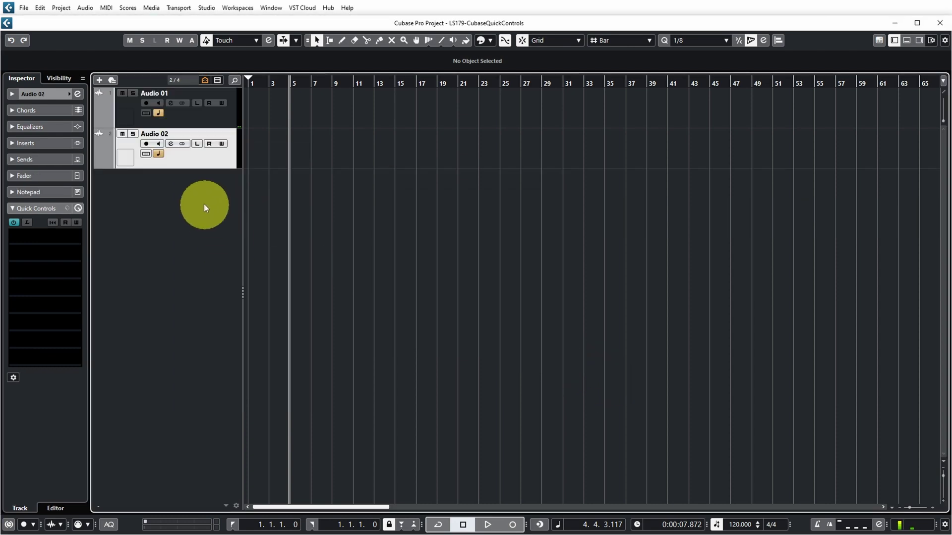
# Step: Duplicate Audio 01 as Audio 01 (D) and compare the quick controls on each track
pyautogui.click(187, 118)
pyautogui.click(193, 162)
pyautogui.rightClick(207, 118)
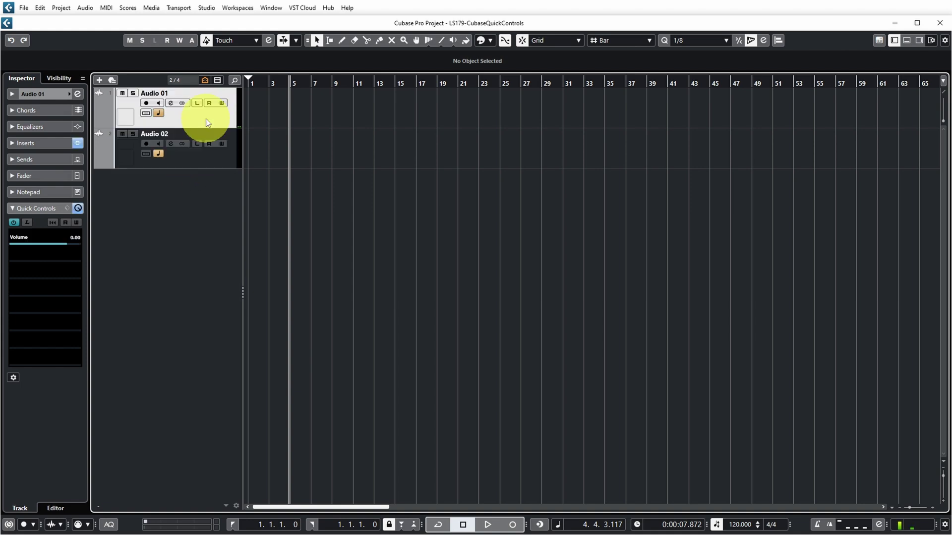
pyautogui.click(240, 151)
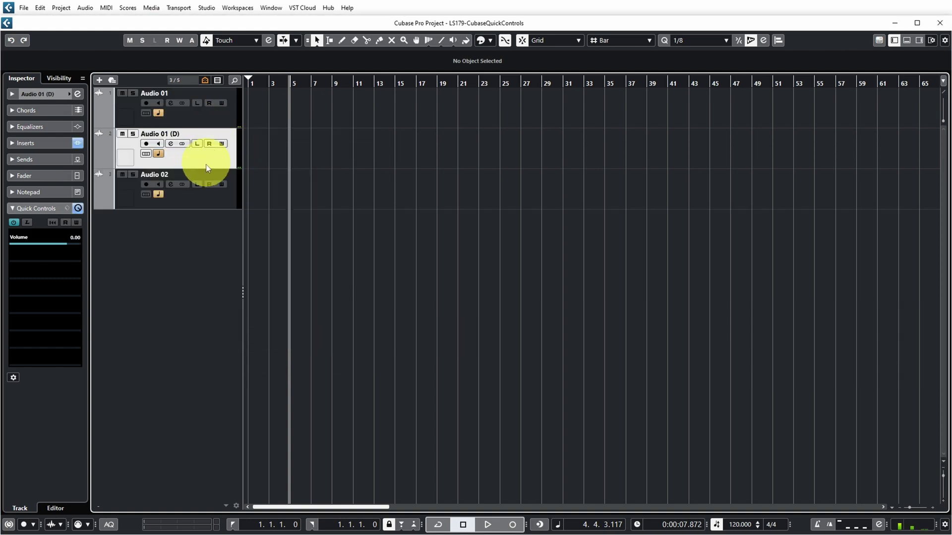
pyautogui.click(206, 125)
pyautogui.click(203, 157)
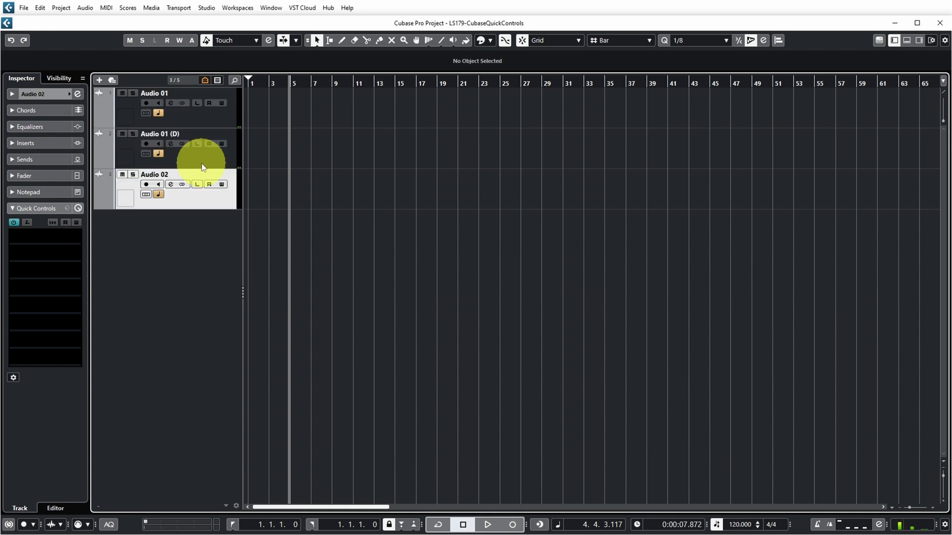
pyautogui.click(197, 204)
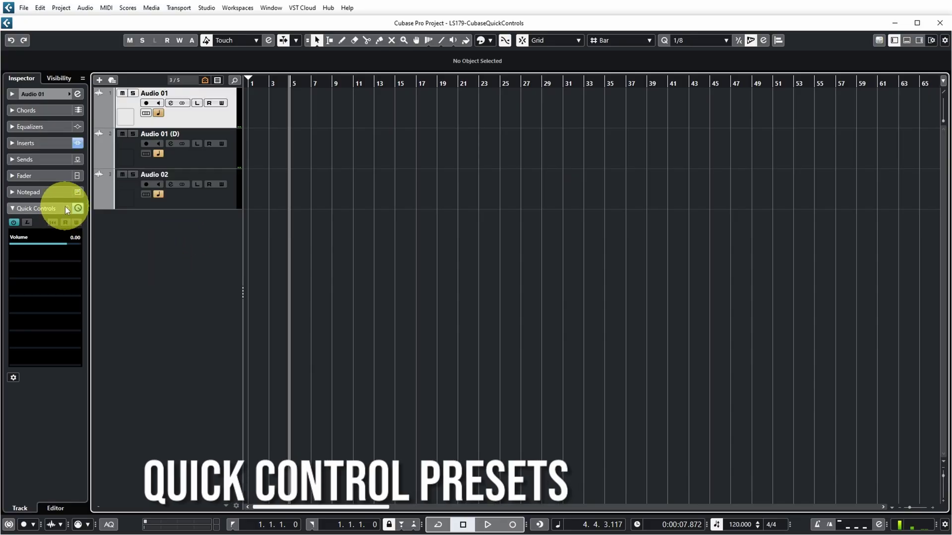
# Step: Save Audio 01's Volume quick control layout as a preset named 'Volume only'
pyautogui.click(67, 209)
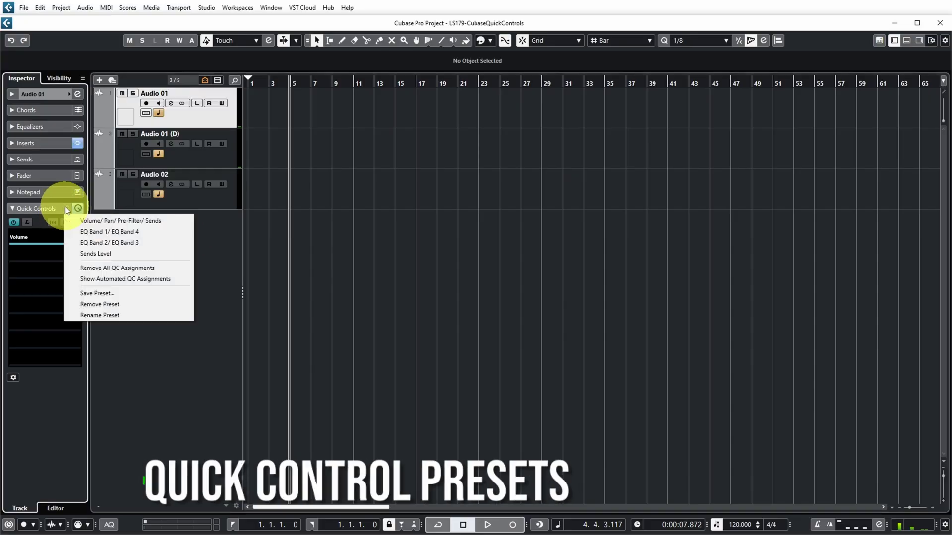
pyautogui.click(94, 292)
pyautogui.write('V')
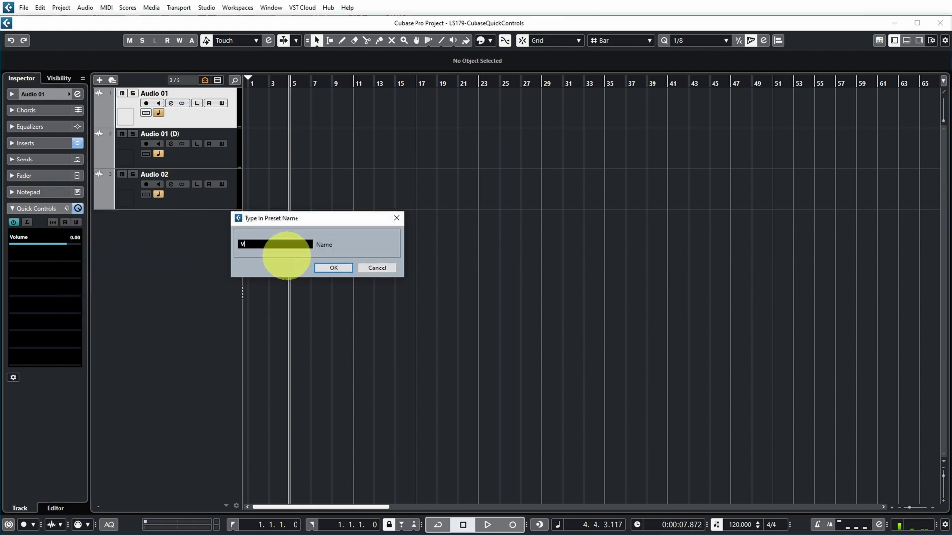
pyautogui.write('olume on')
pyautogui.press('Return')
pyautogui.click(194, 198)
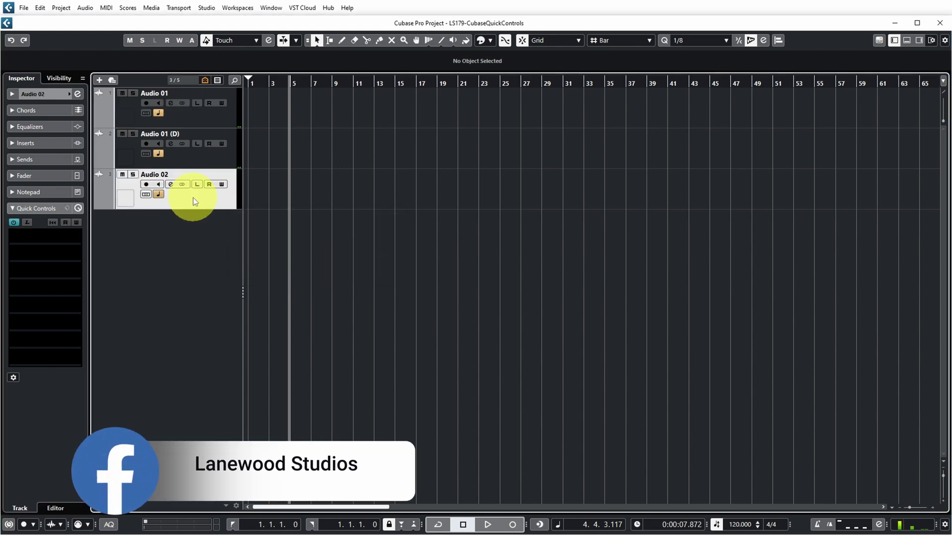
# Step: Load the 'Volume only' preset onto Audio 02, then remove that preset from the list
pyautogui.click(70, 207)
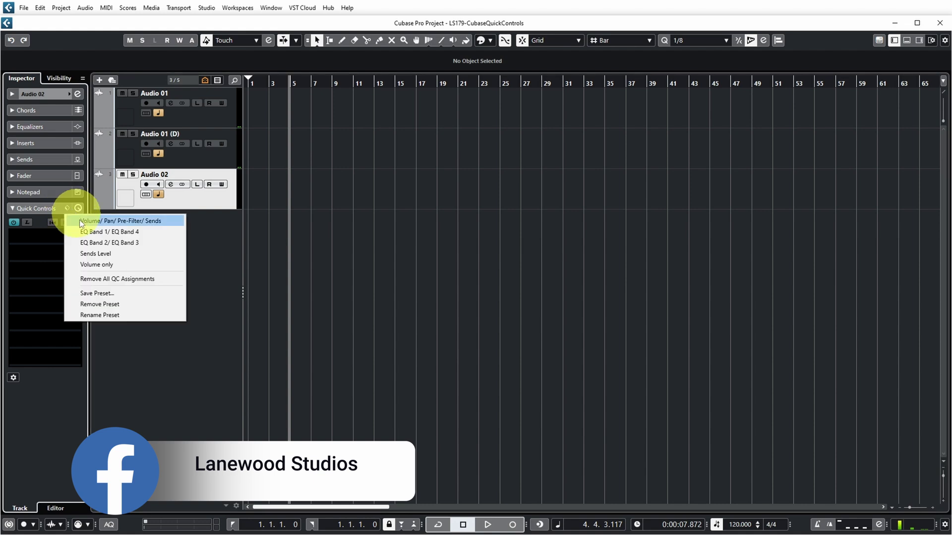
pyautogui.click(102, 264)
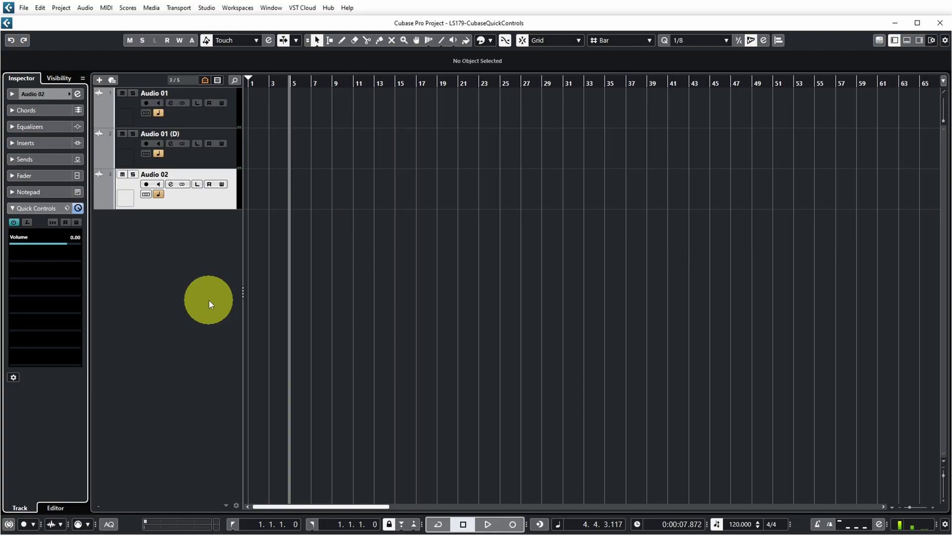
pyautogui.click(78, 209)
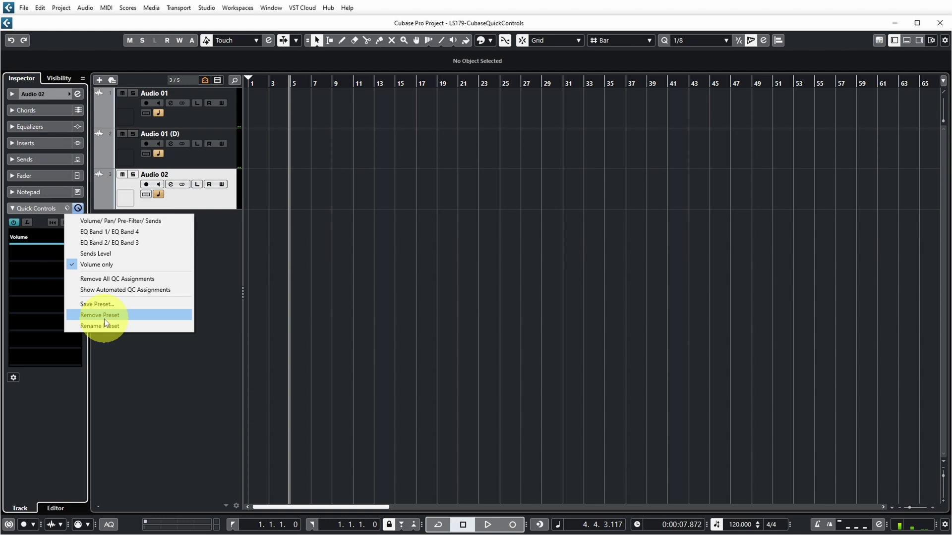
pyautogui.click(105, 317)
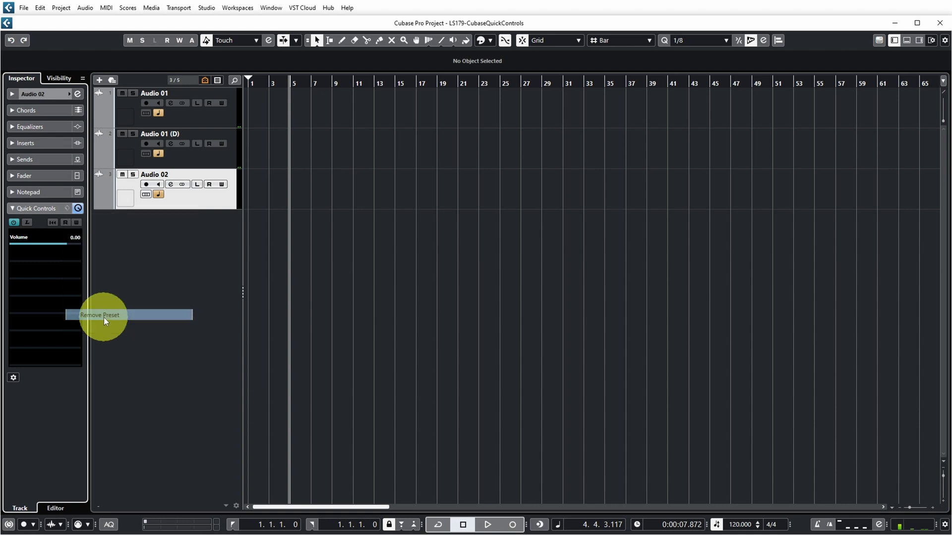
pyautogui.click(68, 211)
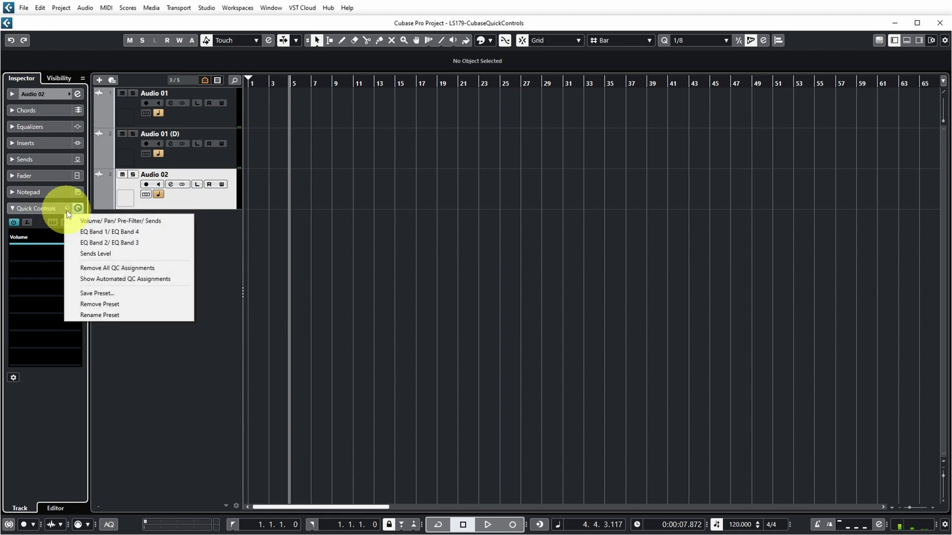
# Step: Load the Volume/Pan/Pre-Filter/Sends preset on Audio 02, then the EQ Band 1/EQ Band 4 preset and another EQ band preset
pyautogui.click(99, 221)
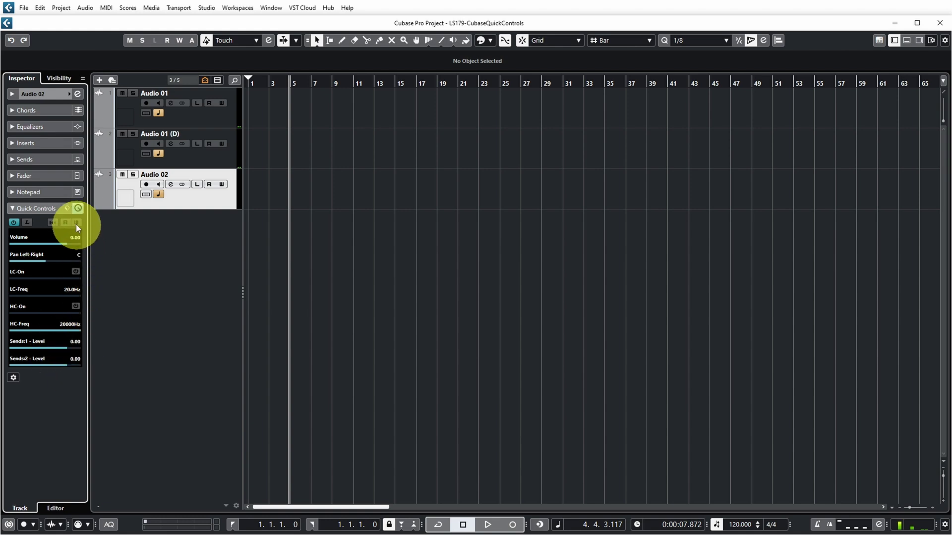
pyautogui.click(67, 209)
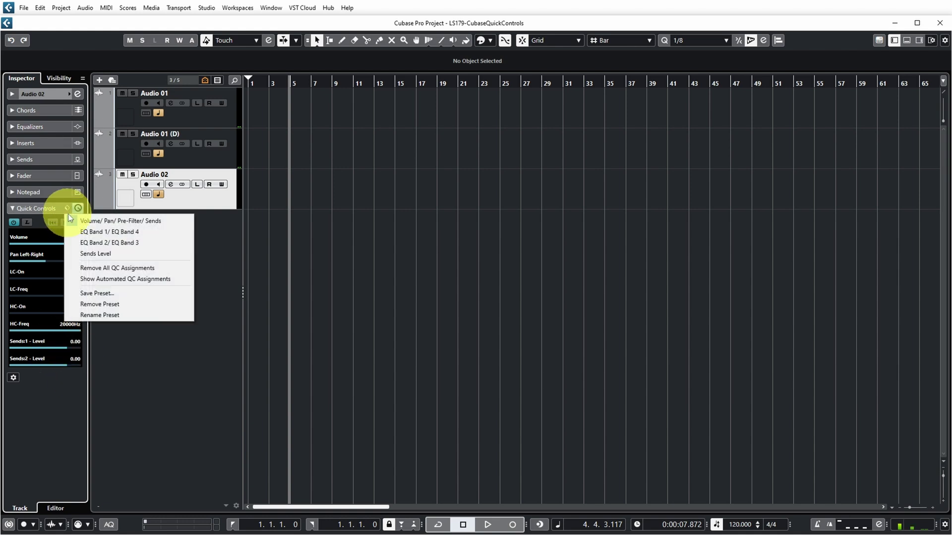
pyautogui.click(91, 233)
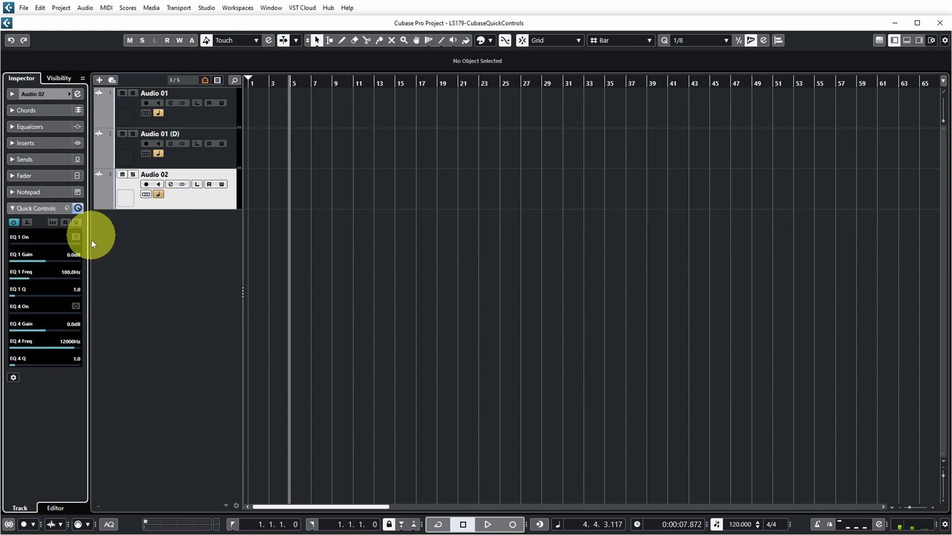
pyautogui.click(77, 208)
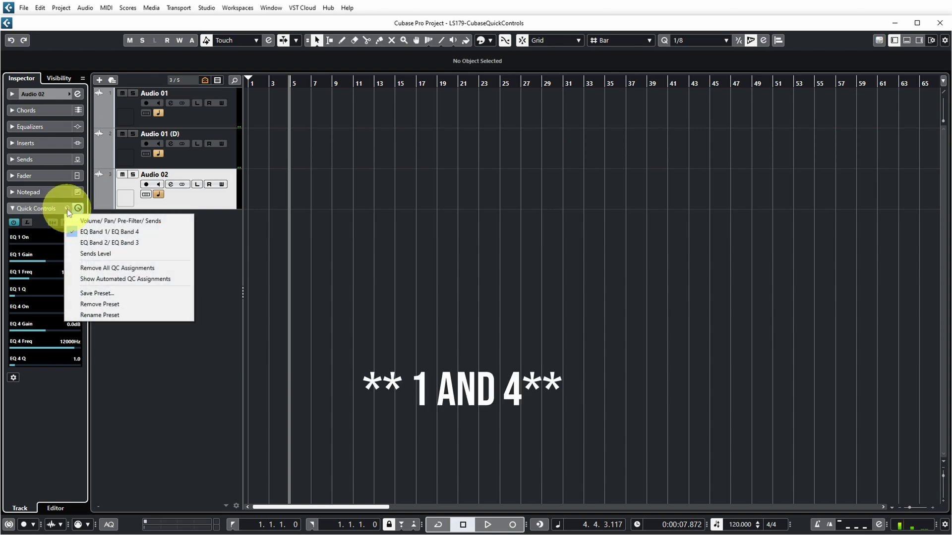
pyautogui.click(98, 244)
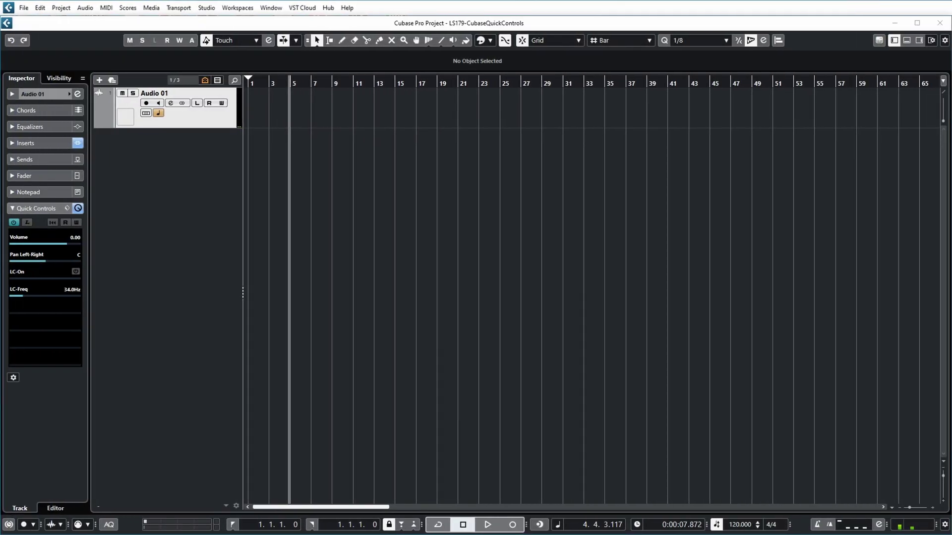
# Step: Add a Retrologue instrument track, Retrologue 01, from the empty track list's context menu
pyautogui.rightClick(171, 149)
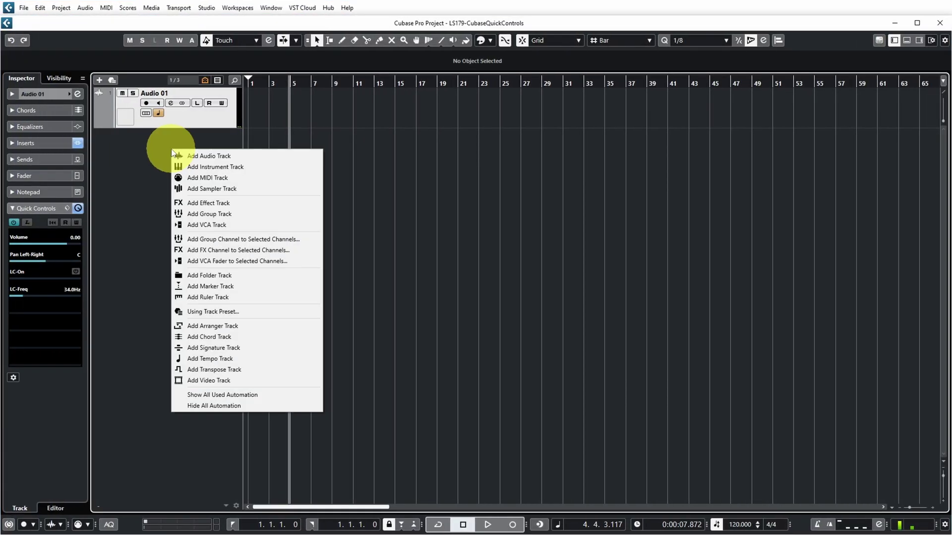
pyautogui.click(198, 167)
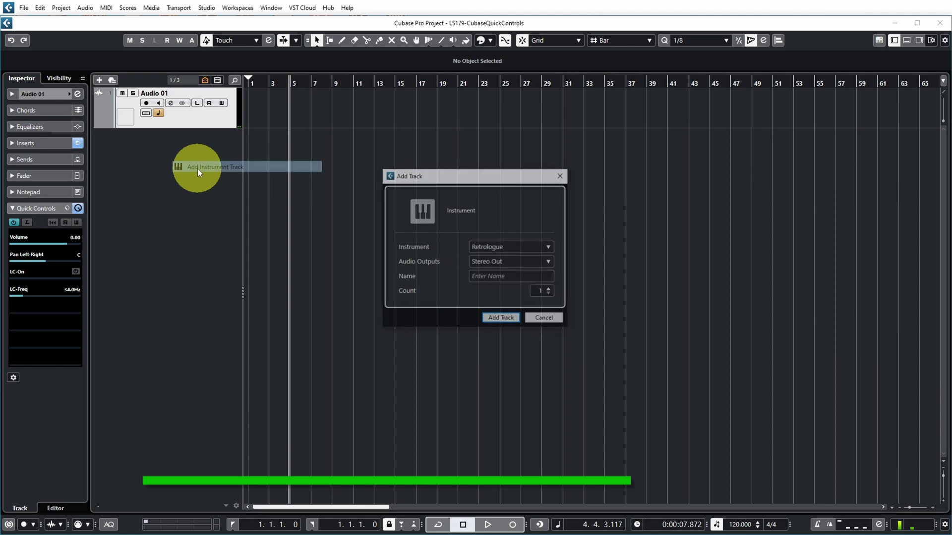
pyautogui.click(501, 320)
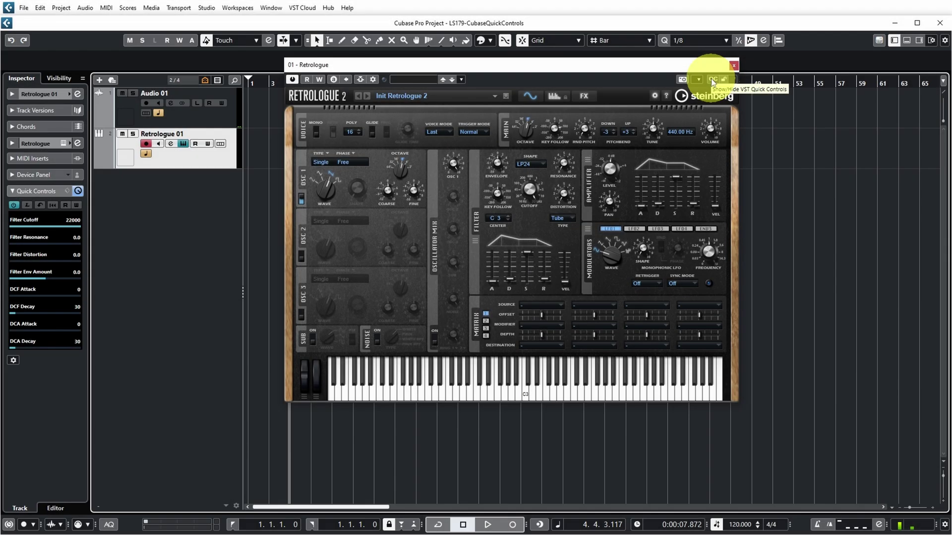
# Step: Show Retrologue's QC strip and set Filter Cutoff 234 Hz, Resonance 11.0%, Distortion 35.0%
pyautogui.click(712, 80)
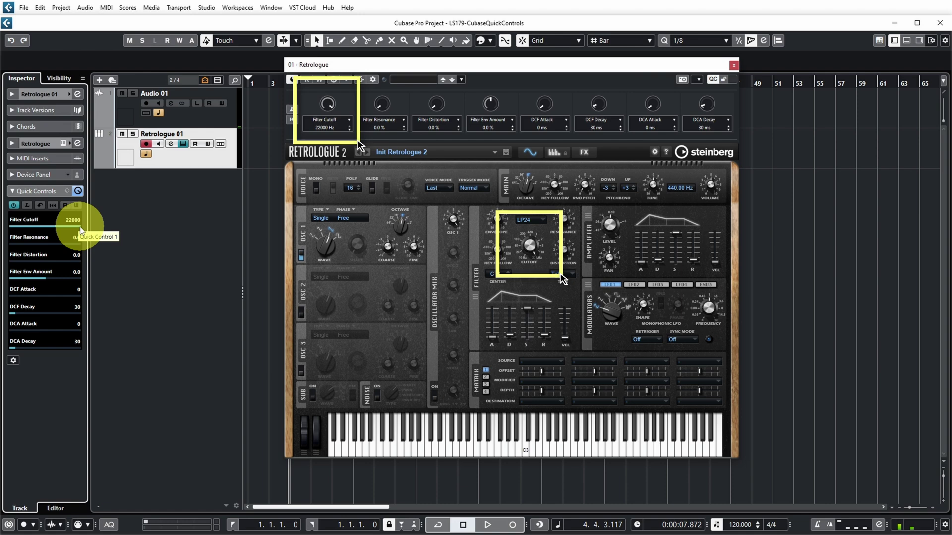
pyautogui.moveTo(81, 230); pyautogui.dragTo(75, 229)
pyautogui.moveTo(383, 108)
pyautogui.mouseDown()
pyautogui.moveTo(385, 65)
pyautogui.moveTo(387, 95)
pyautogui.mouseUp()
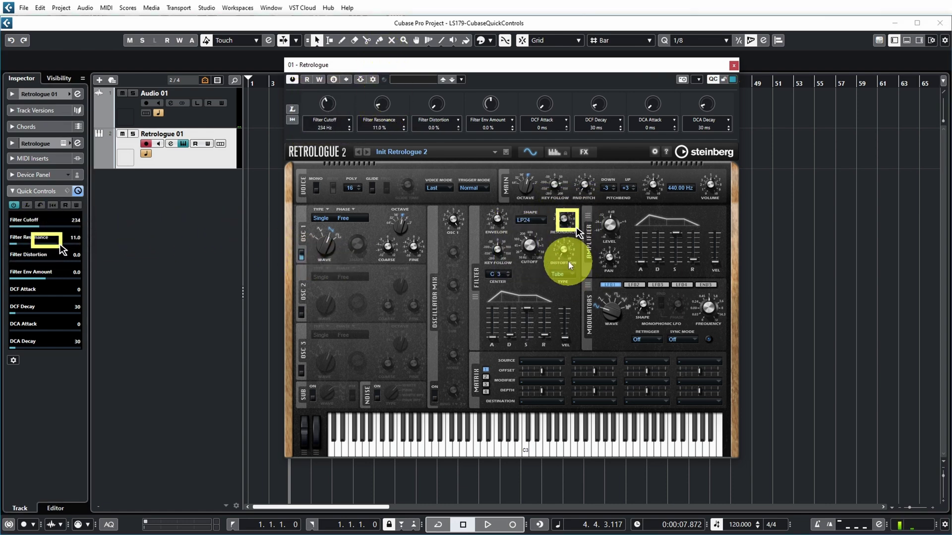
pyautogui.moveTo(566, 231)
pyautogui.mouseDown()
pyautogui.moveTo(564, 213)
pyautogui.moveTo(585, 250)
pyautogui.moveTo(586, 229)
pyautogui.moveTo(586, 243)
pyautogui.moveTo(592, 237)
pyautogui.moveTo(574, 251)
pyautogui.mouseUp()
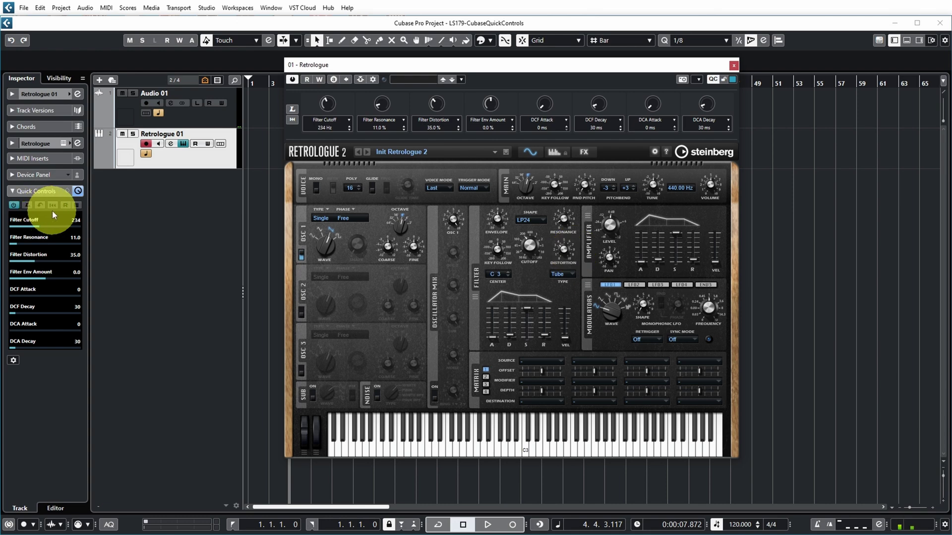
# Step: Remove all QC assignments and raise Filter Cutoff to 117 Hz and Resonance to 15.0%
pyautogui.click(53, 205)
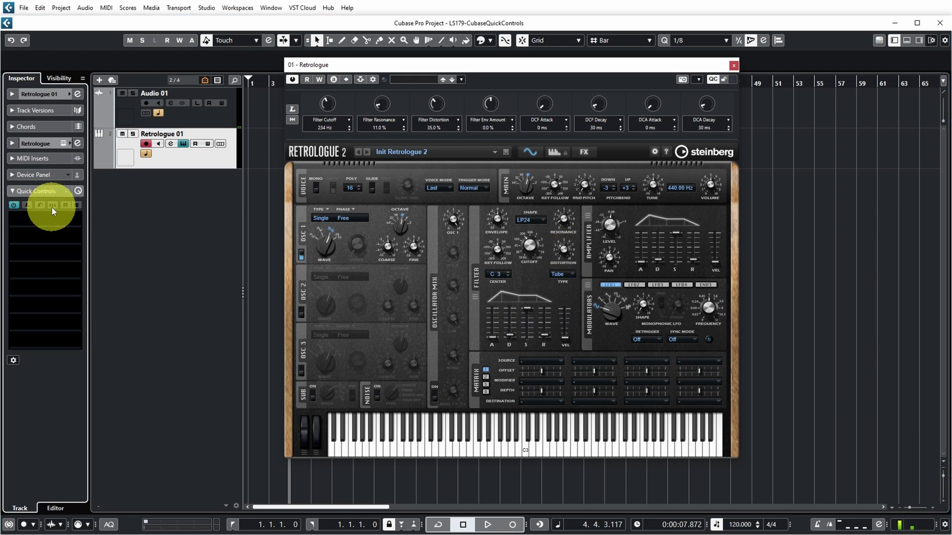
pyautogui.click(330, 108)
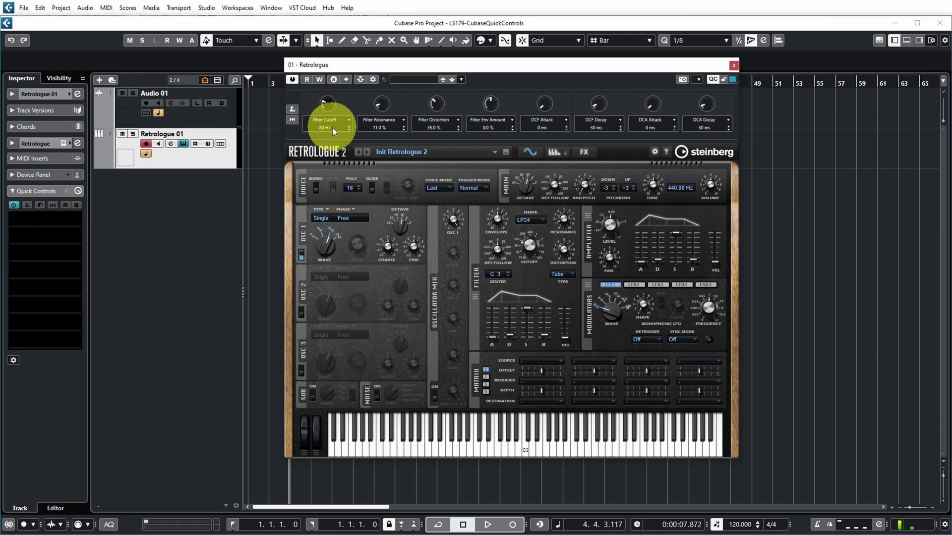
pyautogui.moveTo(333, 122); pyautogui.dragTo(333, 117)
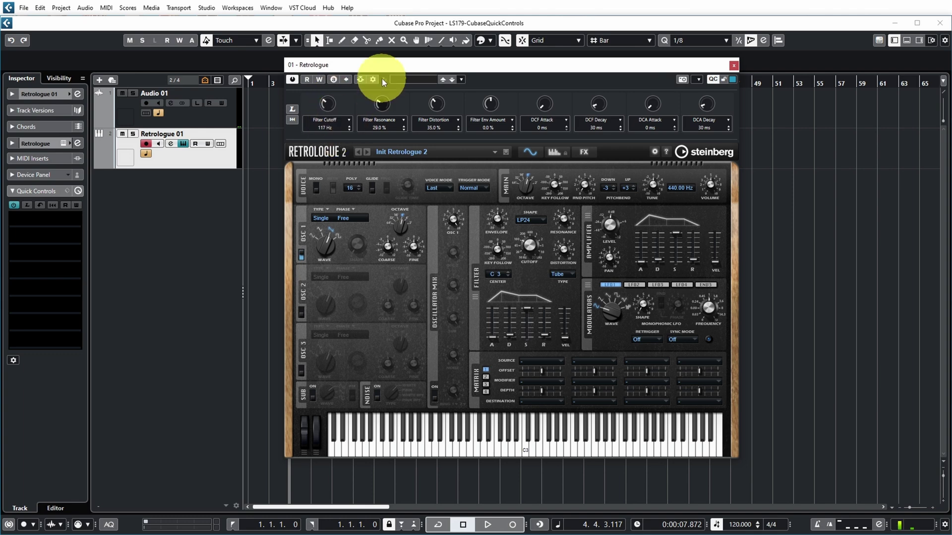
pyautogui.moveTo(381, 99); pyautogui.dragTo(381, 92)
# Step: Assign Filter Distortion to quick control 1 via 'dis' search, then load Retrologue's default QCs
pyautogui.click(77, 215)
pyautogui.write('dis')
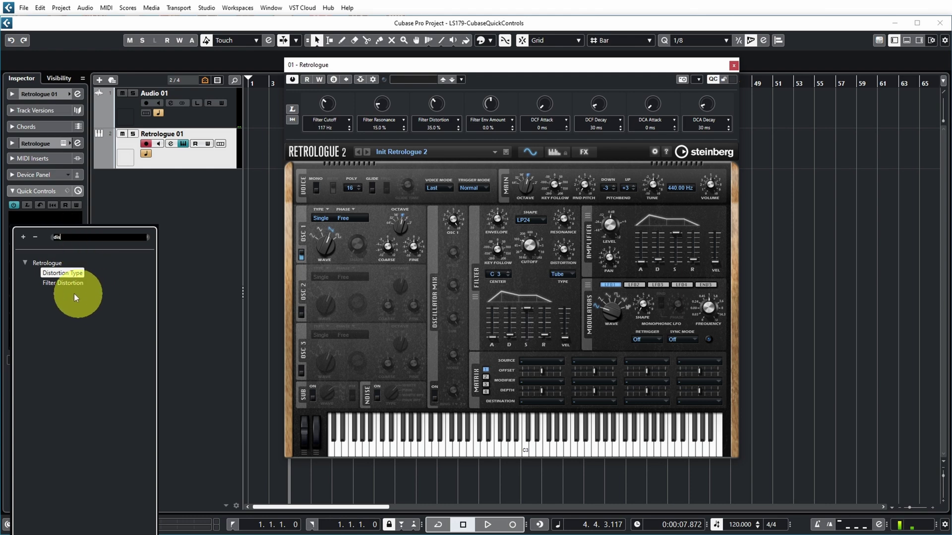
pyautogui.doubleClick(64, 282)
pyautogui.click(43, 227)
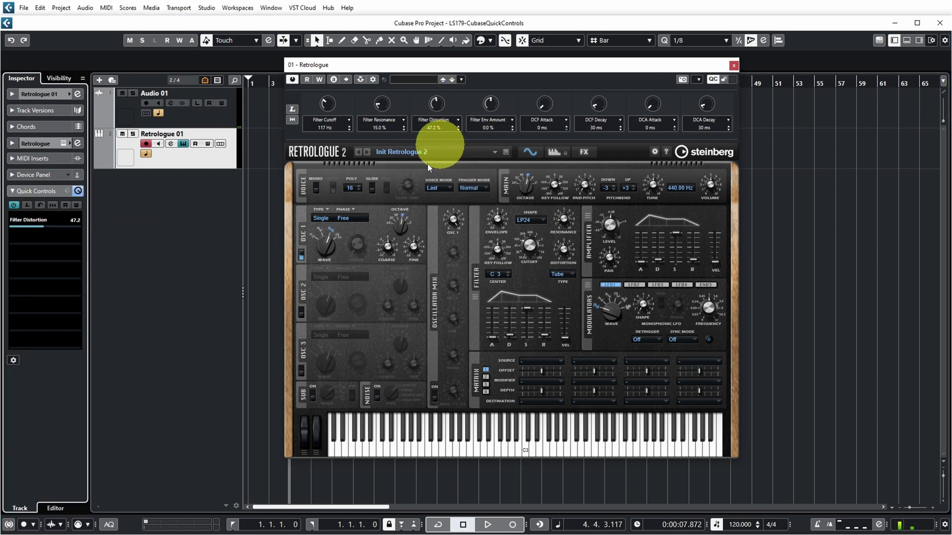
pyautogui.click(40, 206)
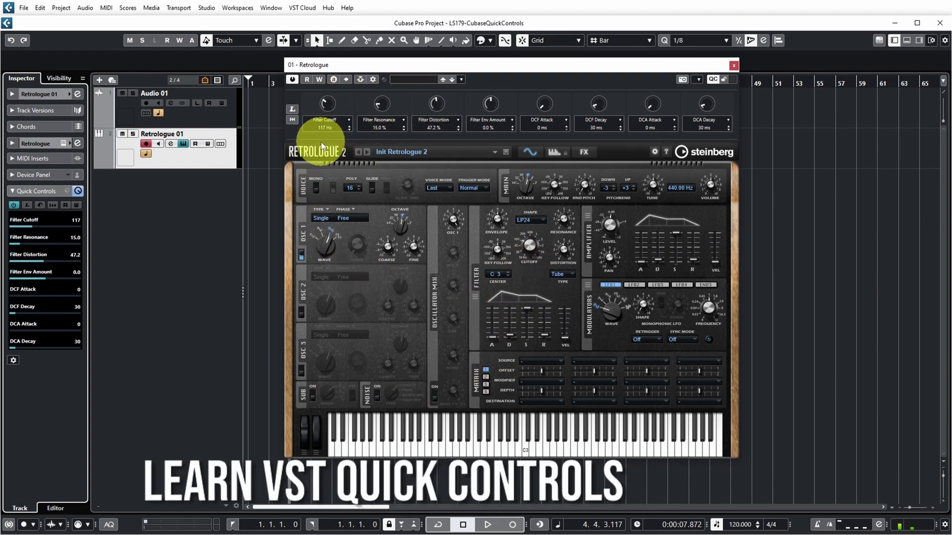
# Step: Use QC Learn to replace the DCA Decay slot with Master Tune at 433.44 Hz
pyautogui.click(296, 107)
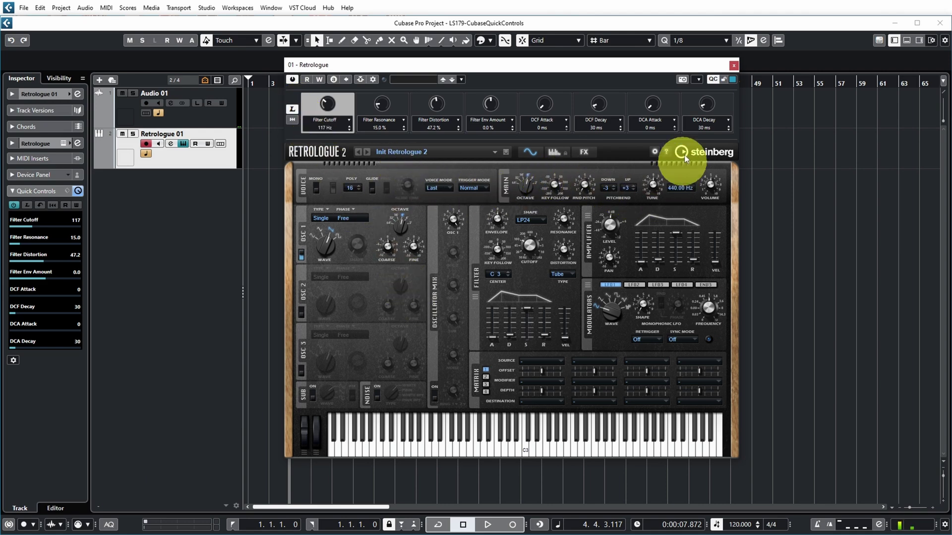
pyautogui.click(710, 105)
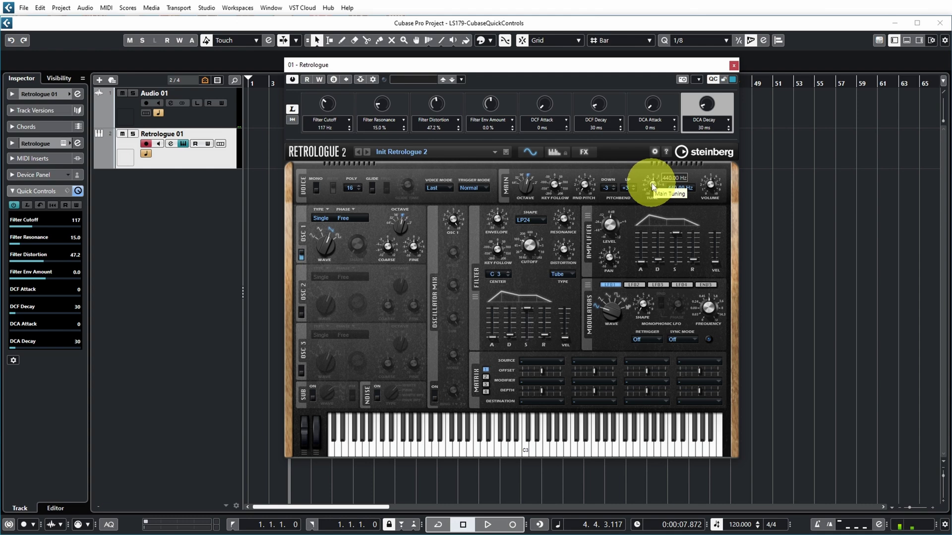
pyautogui.moveTo(652, 203); pyautogui.dragTo(650, 194)
pyautogui.click(294, 108)
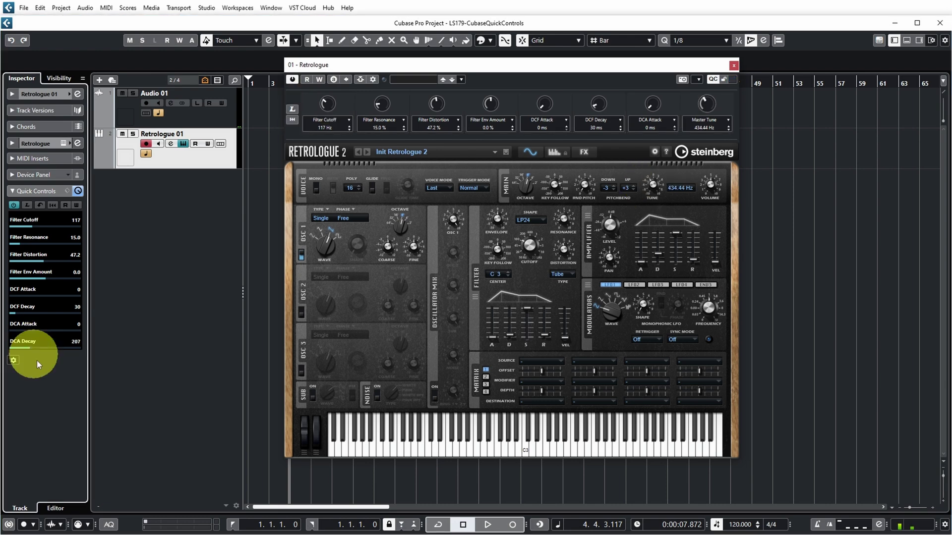
pyautogui.moveTo(28, 346)
pyautogui.mouseDown()
pyautogui.moveTo(19, 347)
pyautogui.moveTo(30, 350)
pyautogui.mouseUp()
pyautogui.click(708, 107)
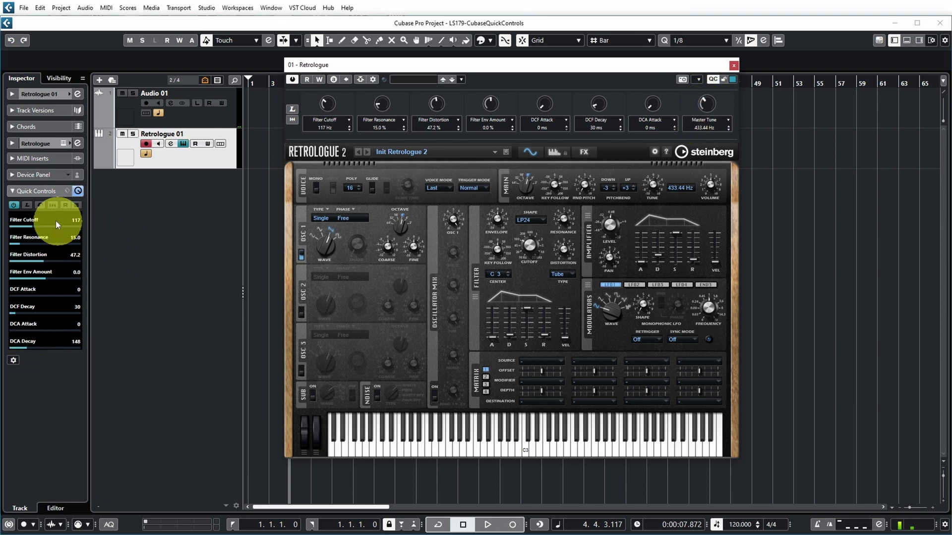
pyautogui.click(40, 205)
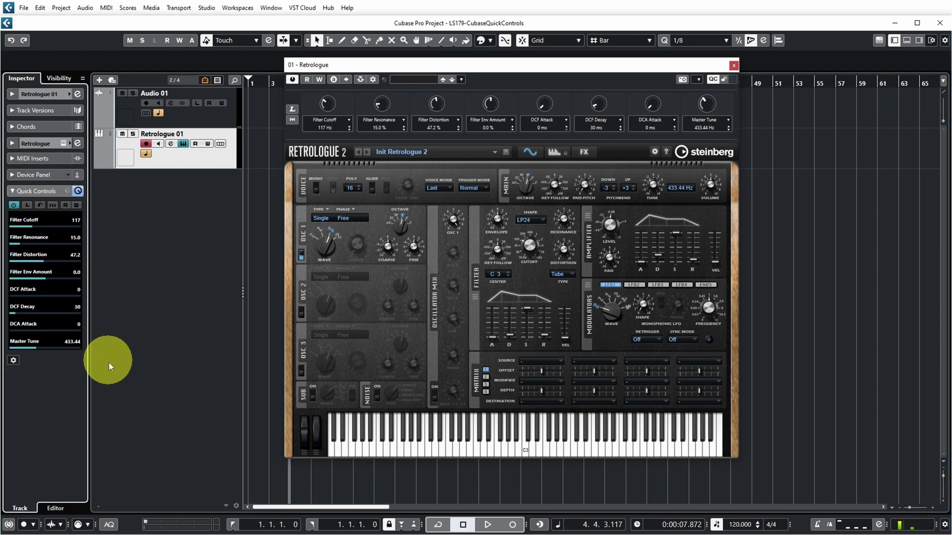
# Step: Lower the Master Tune quick control on Retrologue 01
pyautogui.moveTo(34, 349)
pyautogui.mouseDown()
pyautogui.moveTo(23, 344)
pyautogui.moveTo(43, 348)
pyautogui.mouseUp()
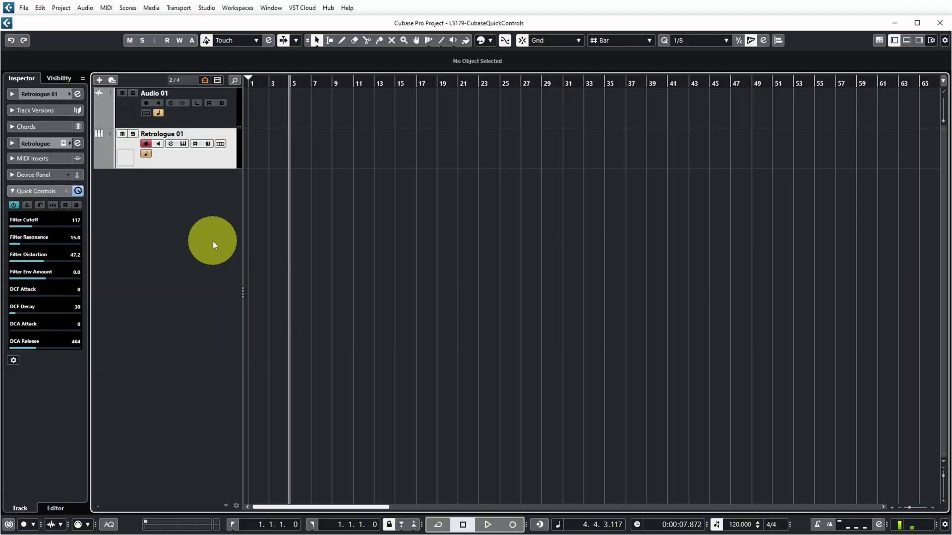
# Step: Show the MIDI Remote panel, reopen the Retrologue window, and select Audio 01's quick controls
pyautogui.click(908, 44)
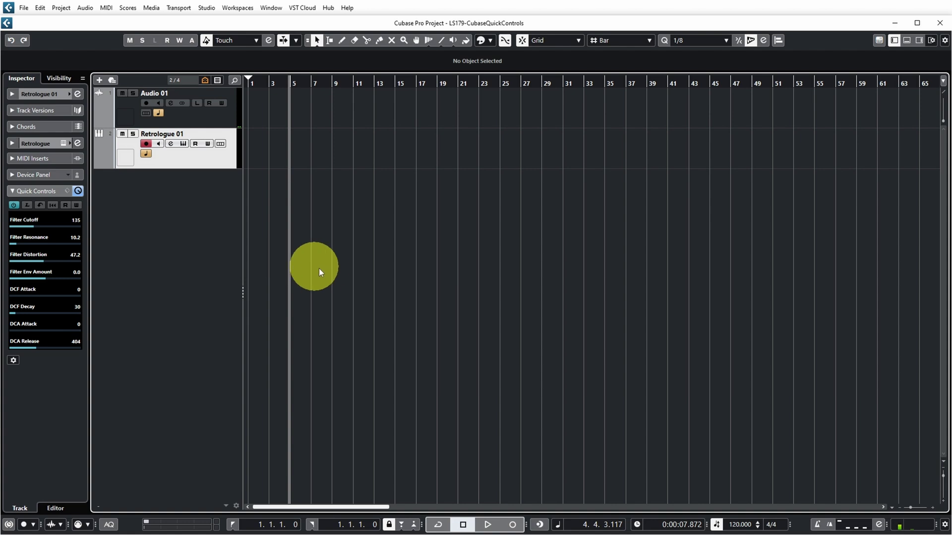
pyautogui.click(183, 143)
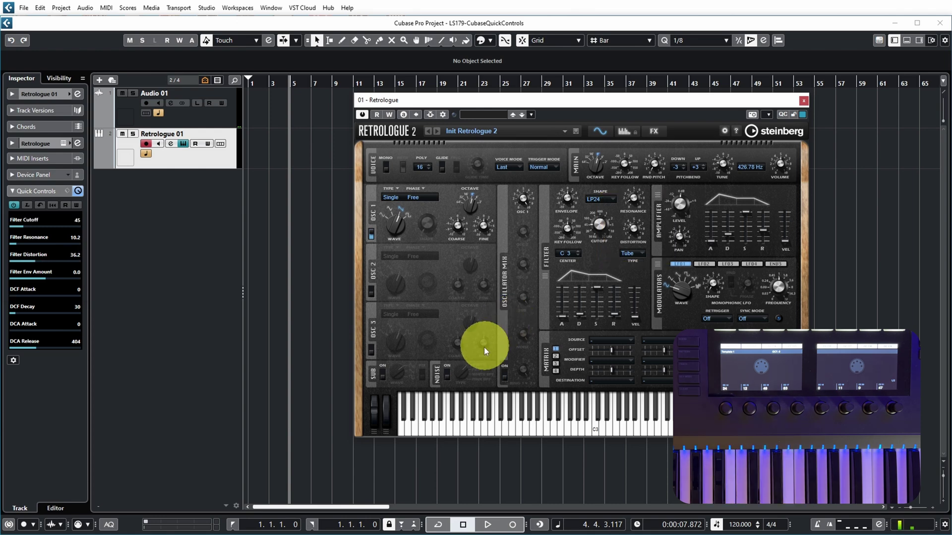
pyautogui.click(208, 127)
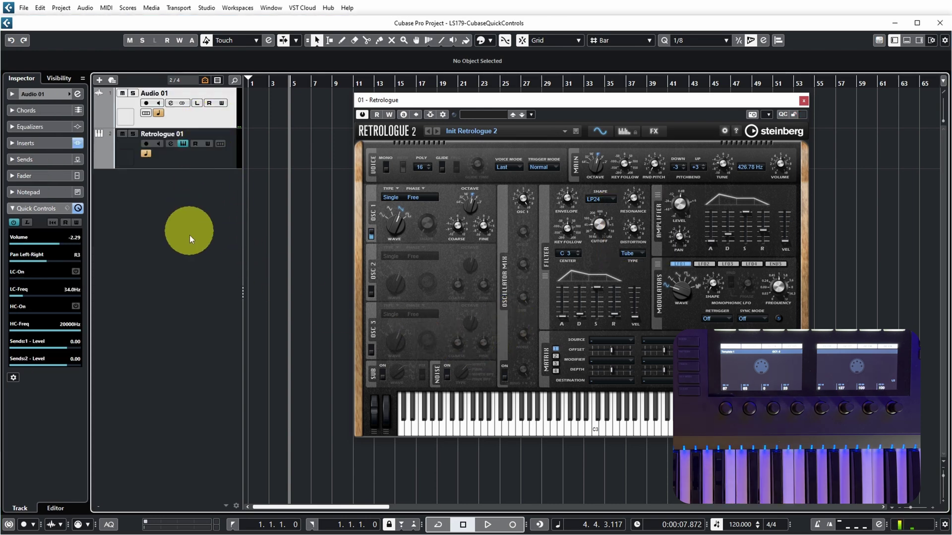